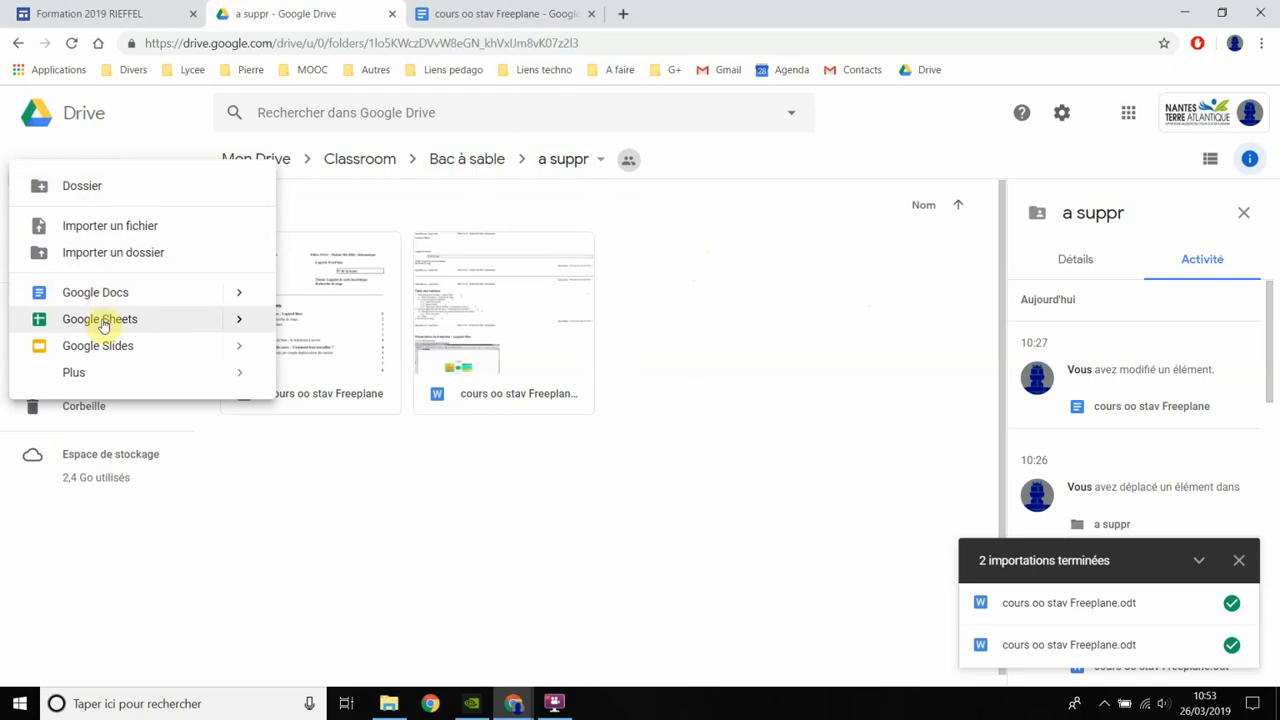
- Create a Google Sites site in the shared "a suppr" folder, accepting its sharing permissions, and name it "a suppr"
left_click(86, 380)
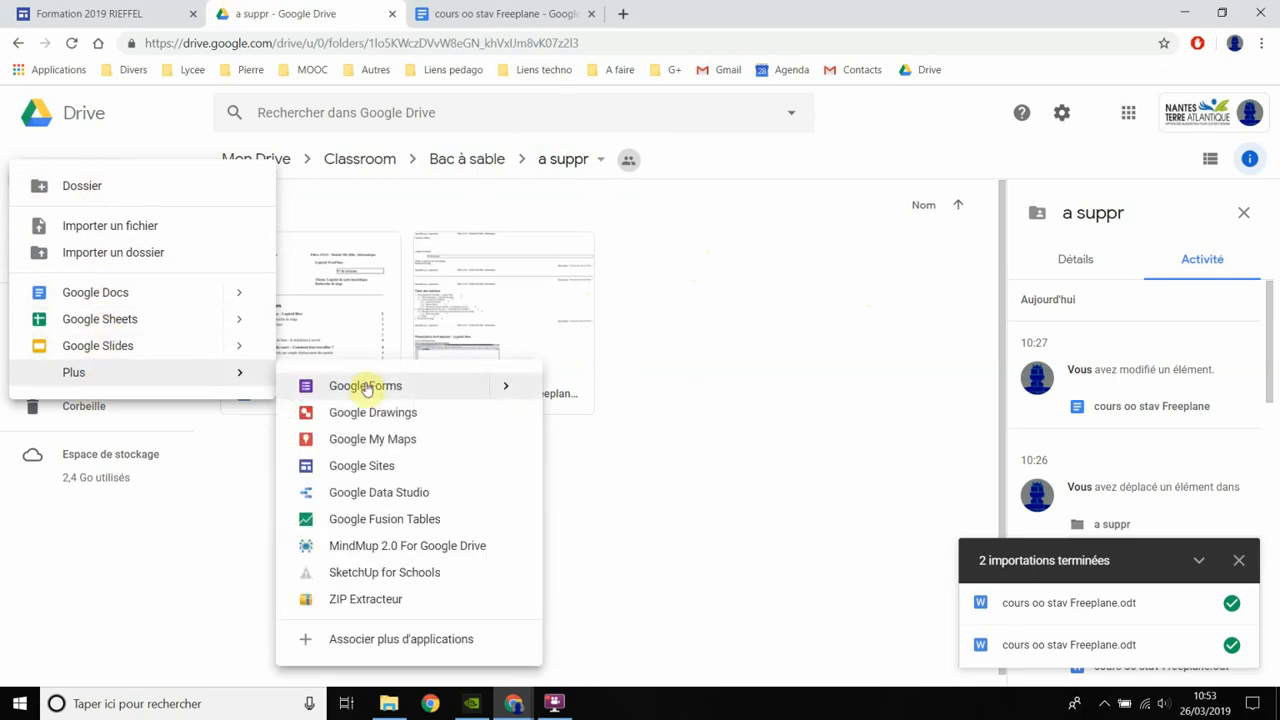
left_click(375, 466)
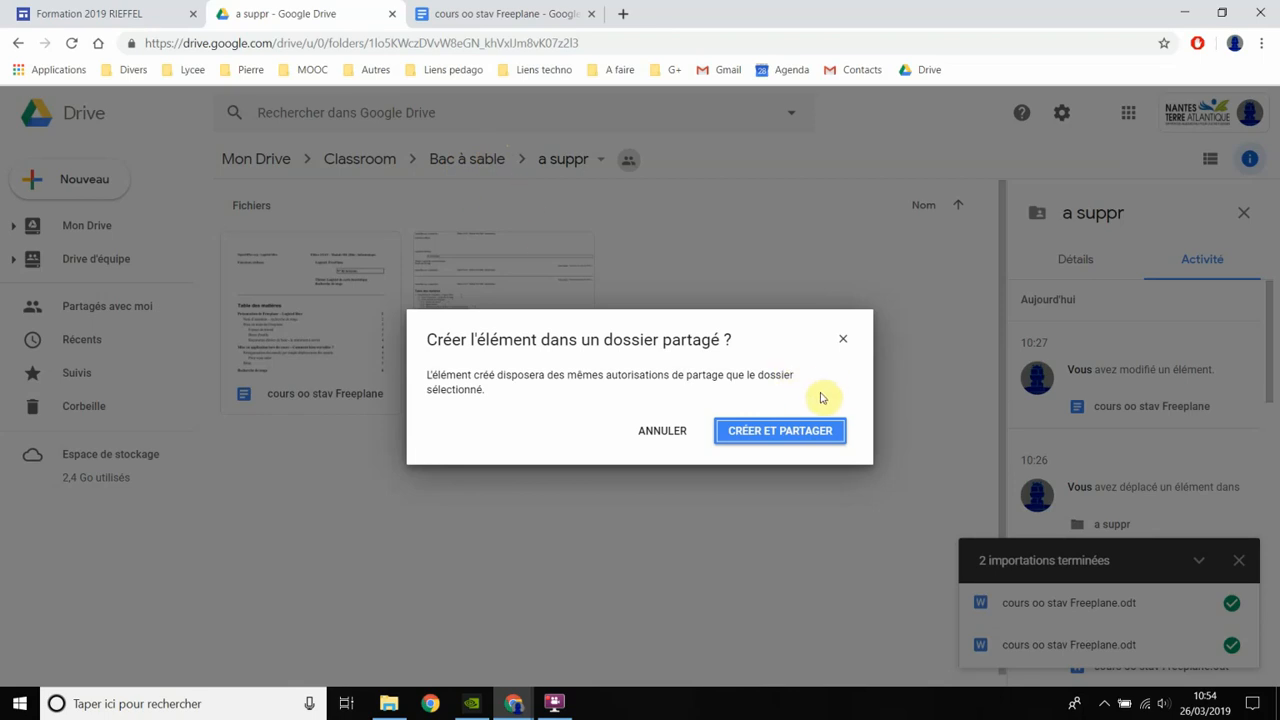
left_click(790, 430)
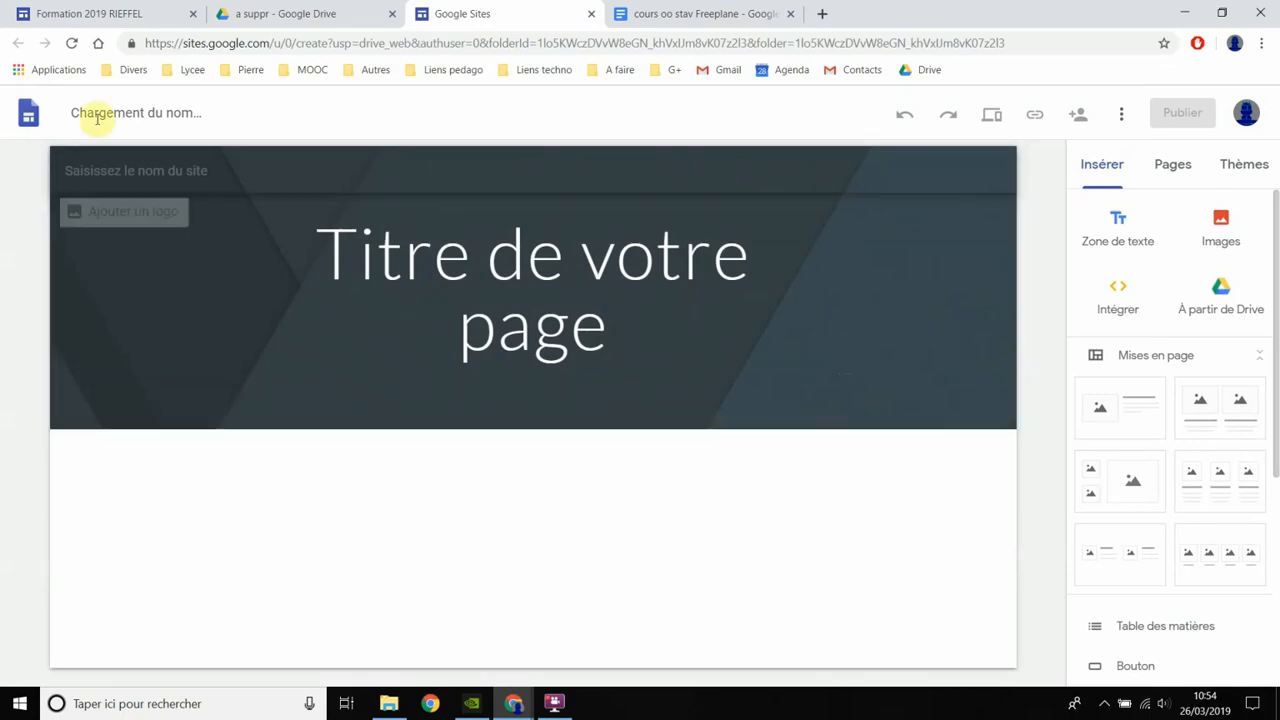
left_click(111, 108)
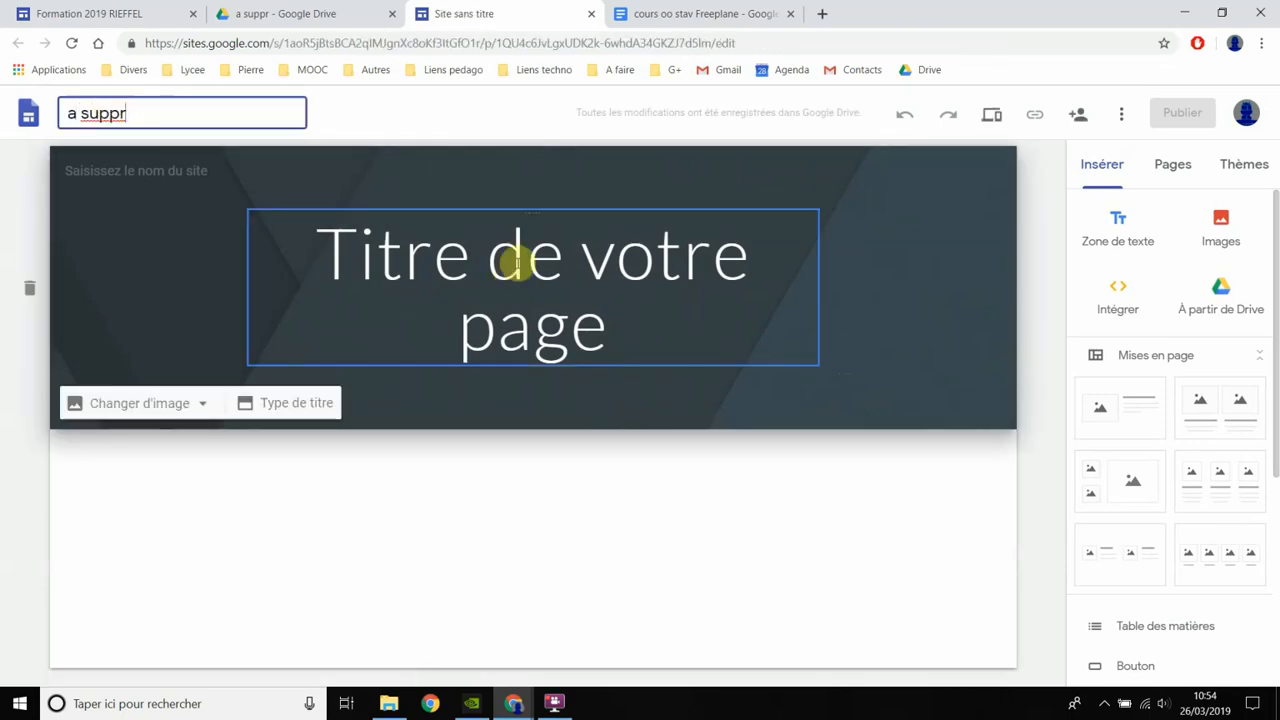
- Replace the home page's placeholder title in the header with "titre de ma page d'accueil"
left_click(515, 254)
type("titre du")
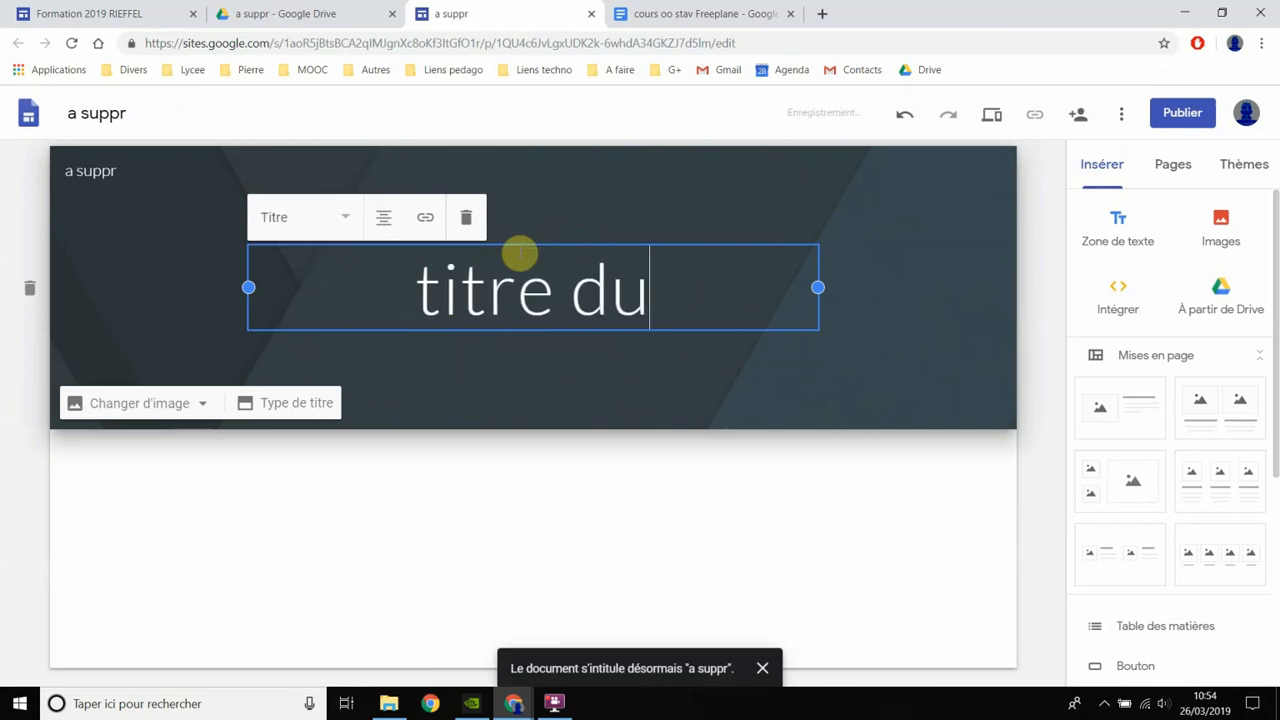
key("BackSpace")
type("e ")
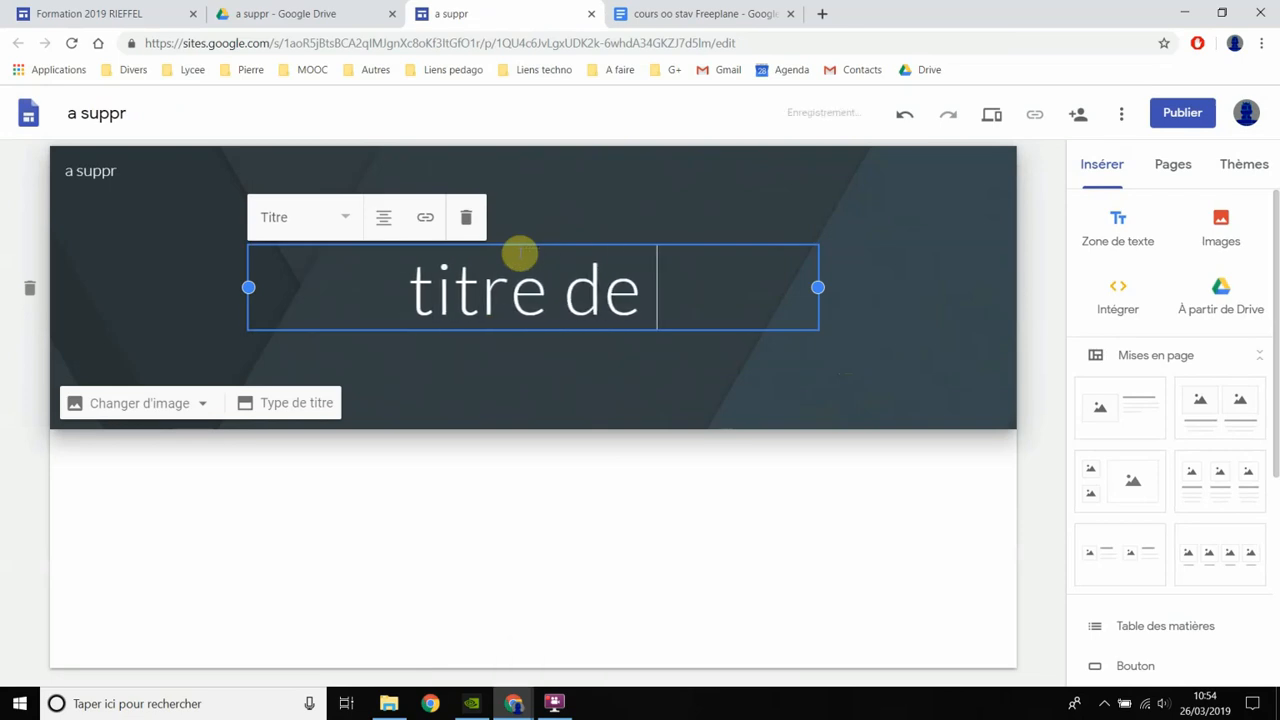
type("ma page d'accui")
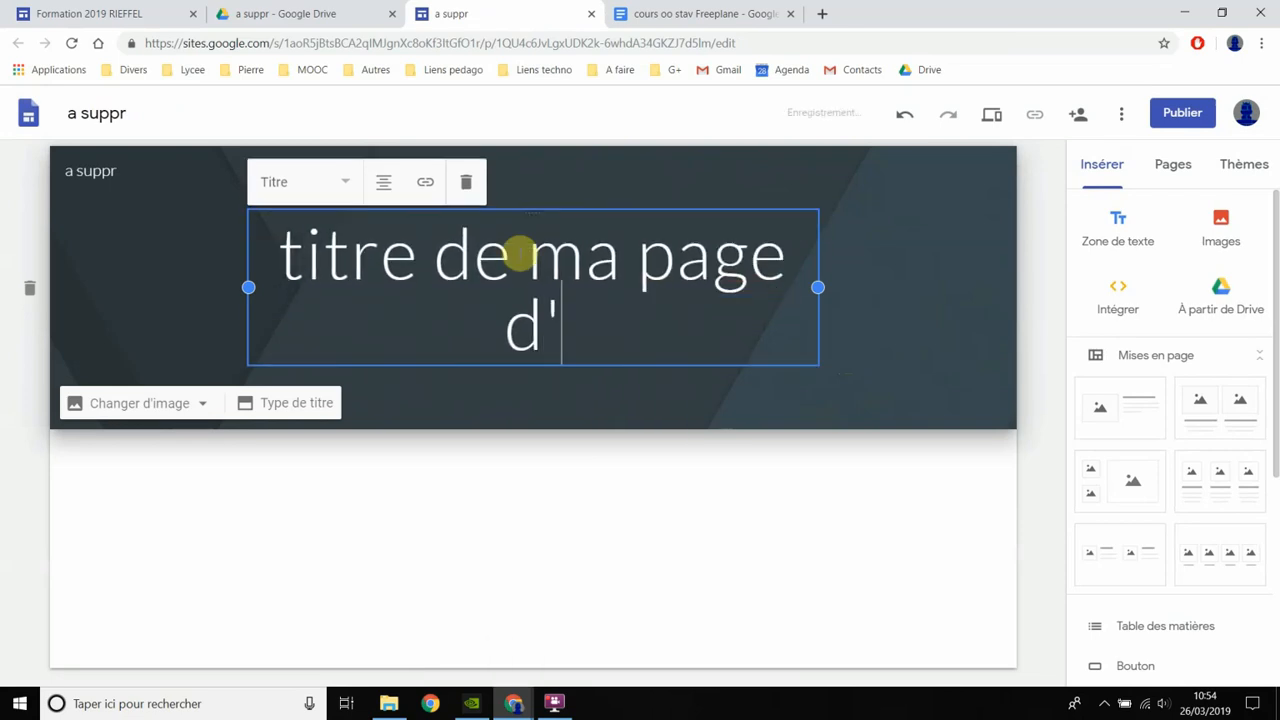
key("BackSpace")
type("eil")
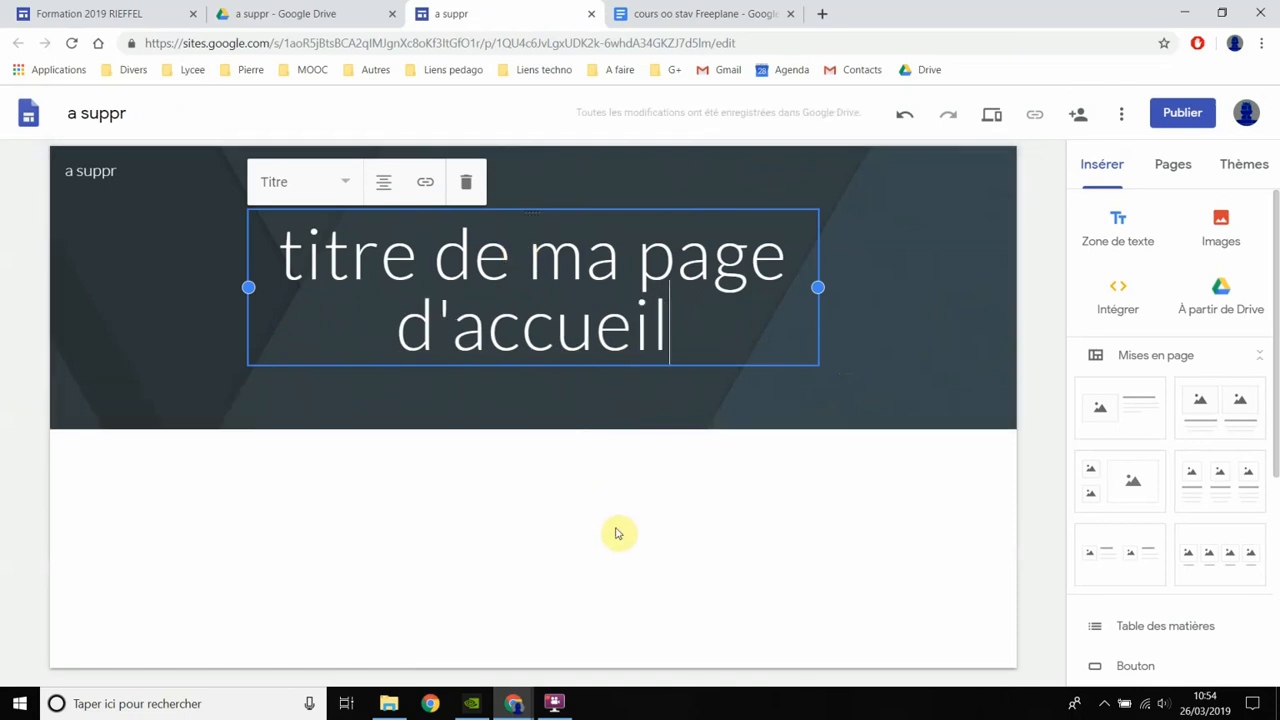
left_click(578, 490)
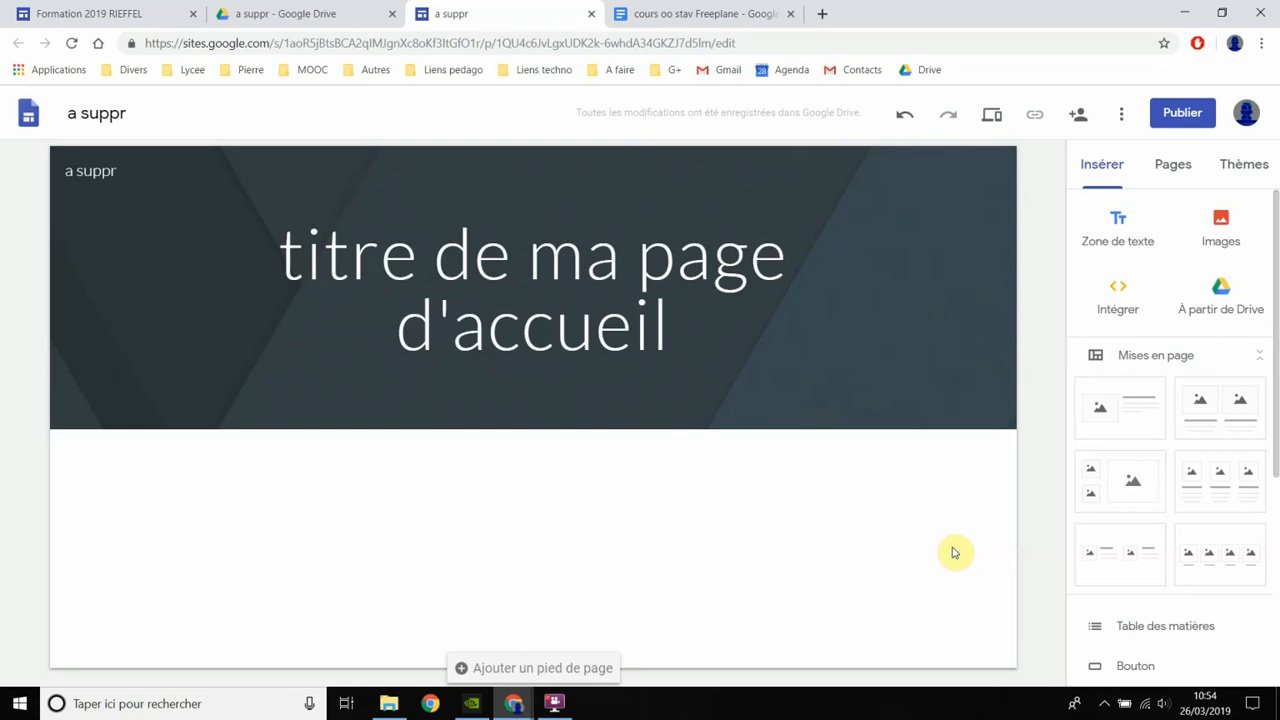
- Insert the layout with one image beside text below the header and upload badge.png from the Images folder into its image placeholder
left_click(1145, 414)
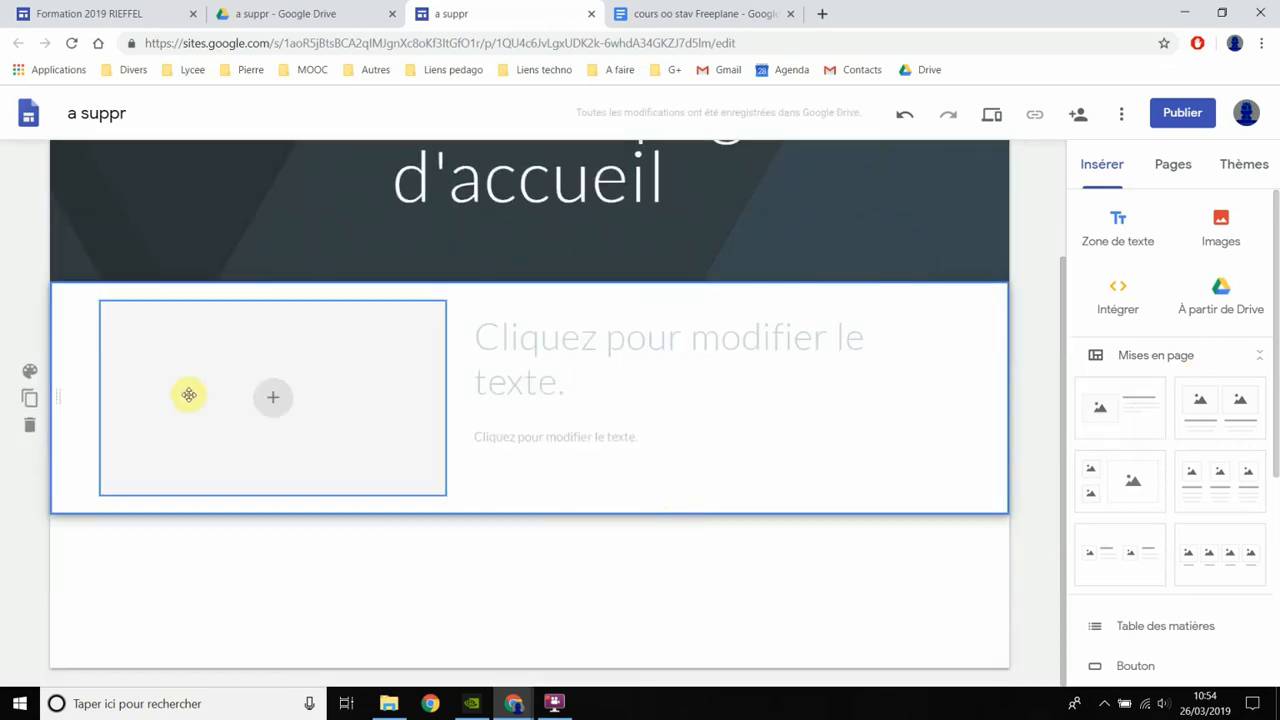
left_click(259, 398)
left_click(315, 456)
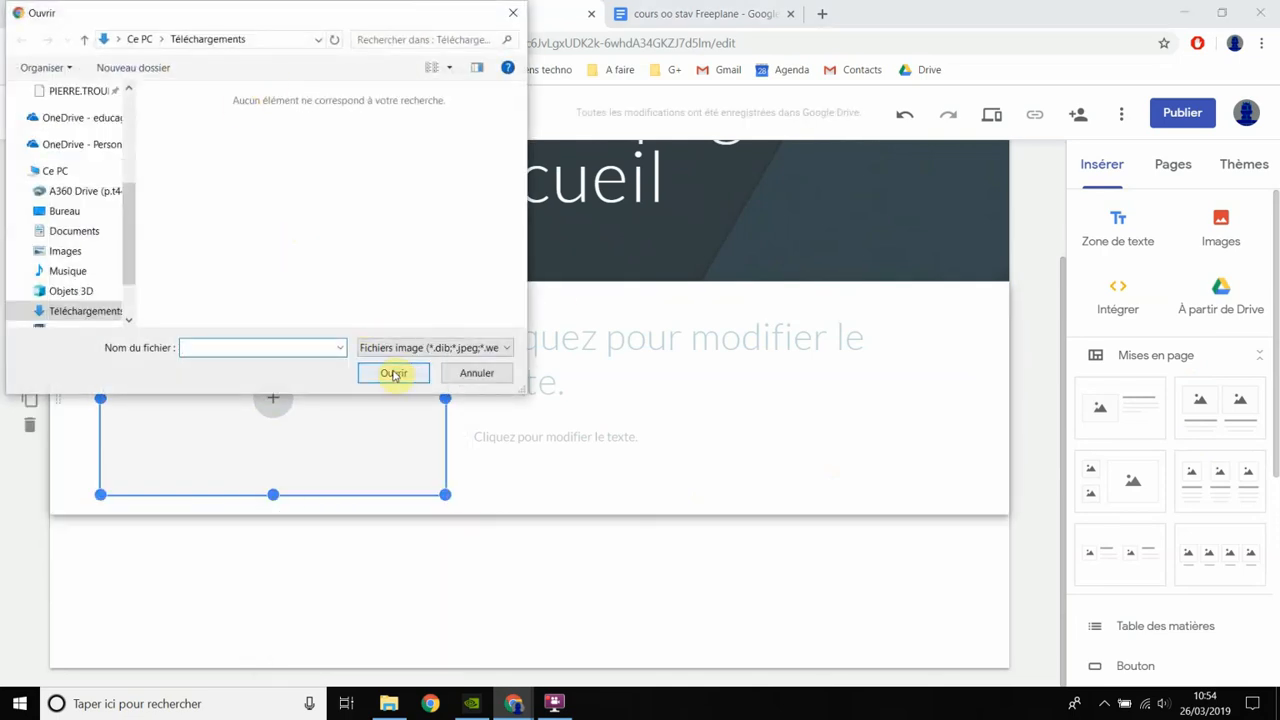
left_click(75, 252)
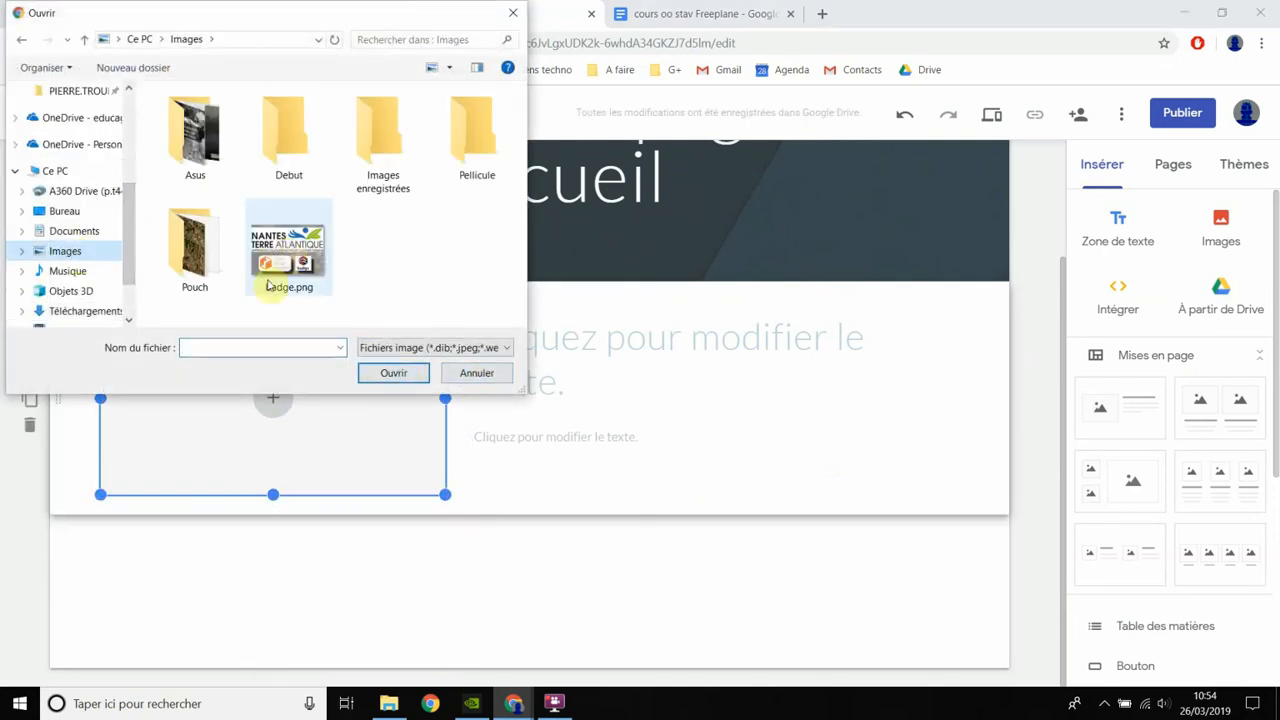
left_click(322, 282)
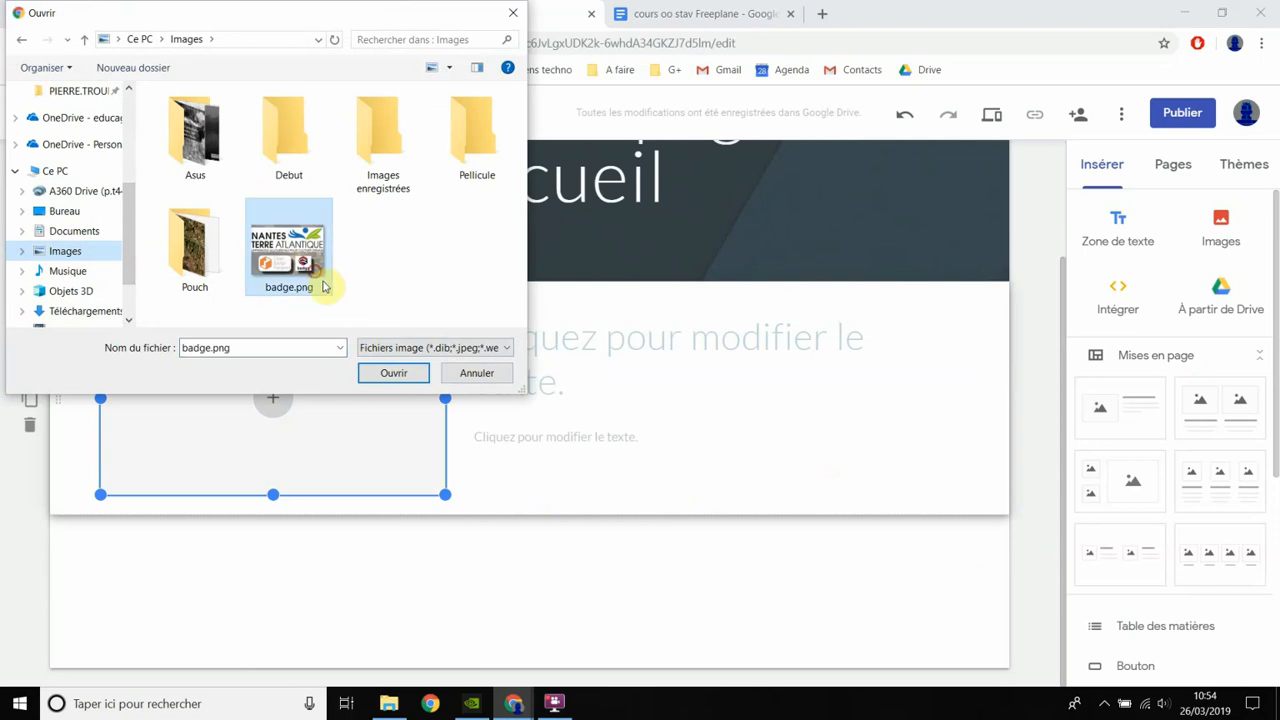
left_click(392, 372)
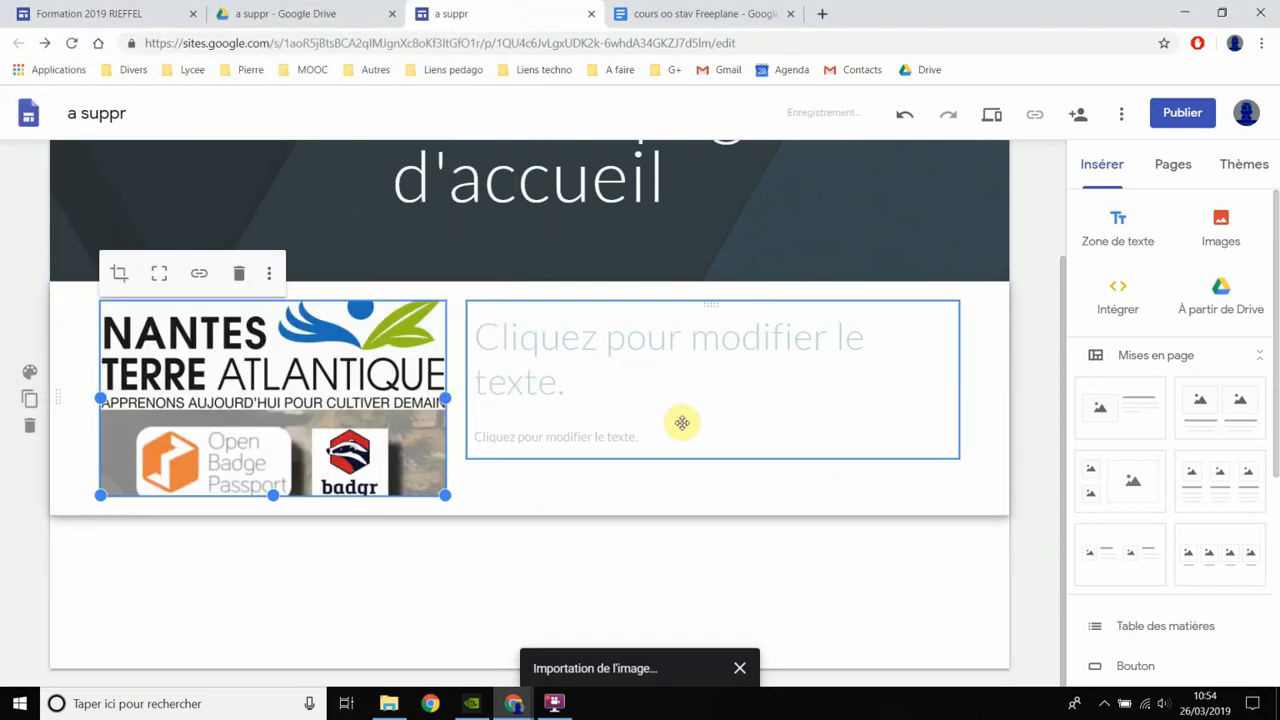
- Fill the text beside the image with the heading "texte" and the body text "qsjdhgfk qsj gf"
left_click(630, 360)
type("texte")
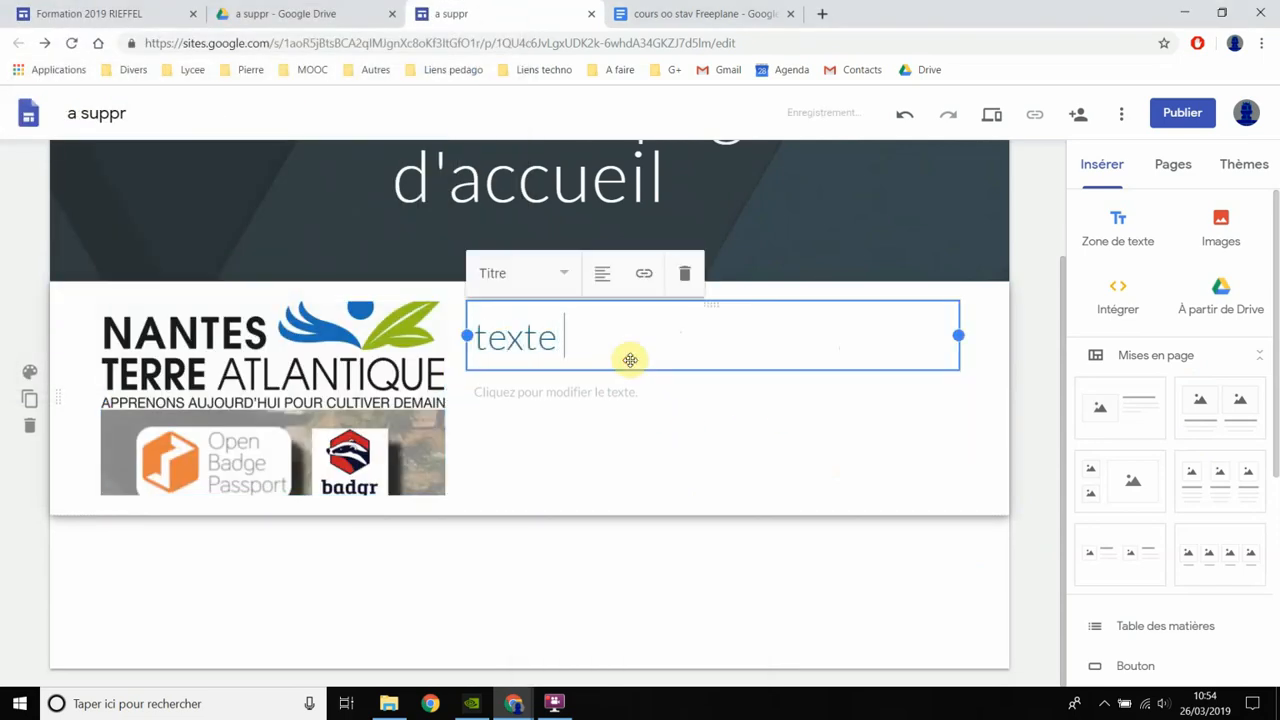
left_click(533, 399)
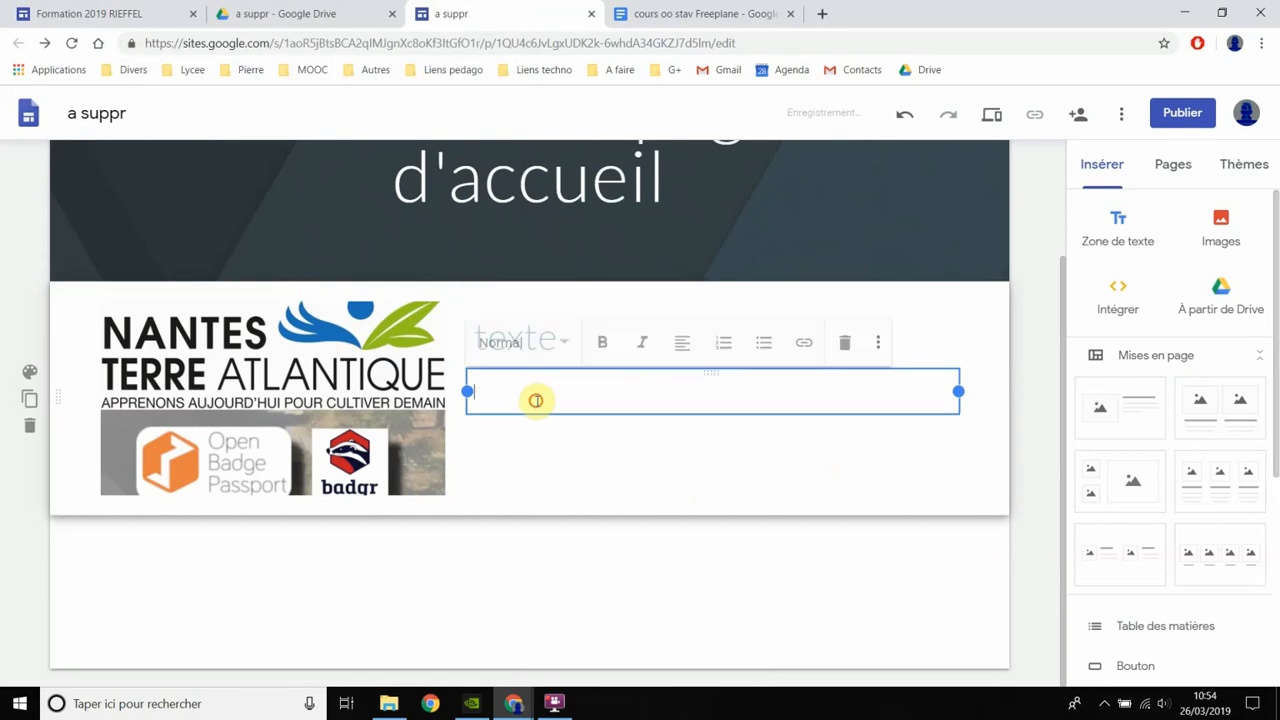
type("qsjdhgfk qsj gf")
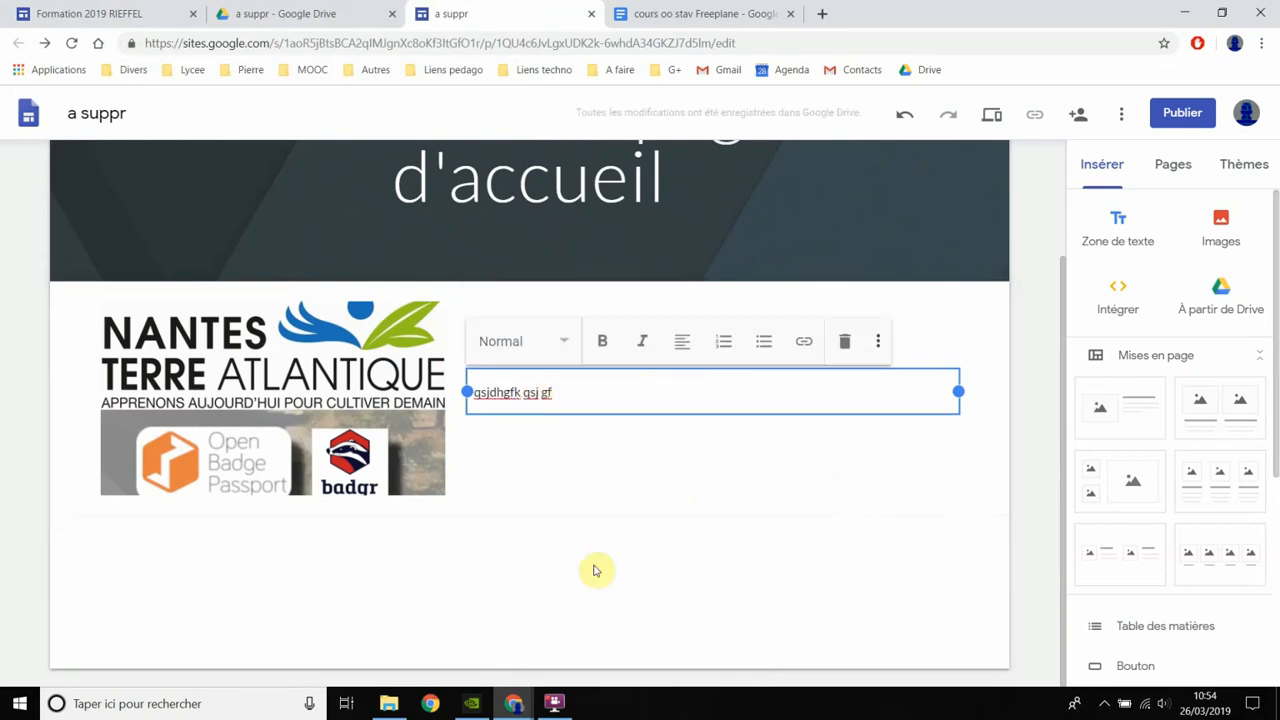
left_click(569, 620)
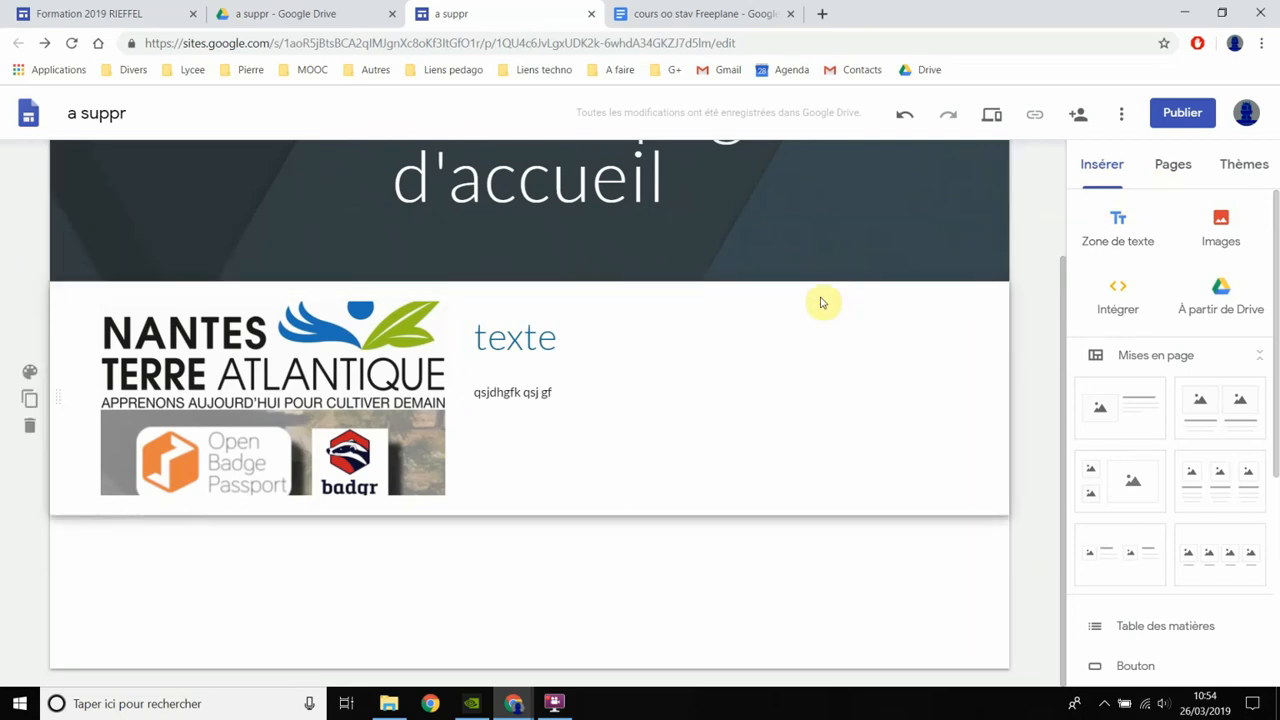
- Add a new page named "seconde page" to the site
left_click(1164, 172)
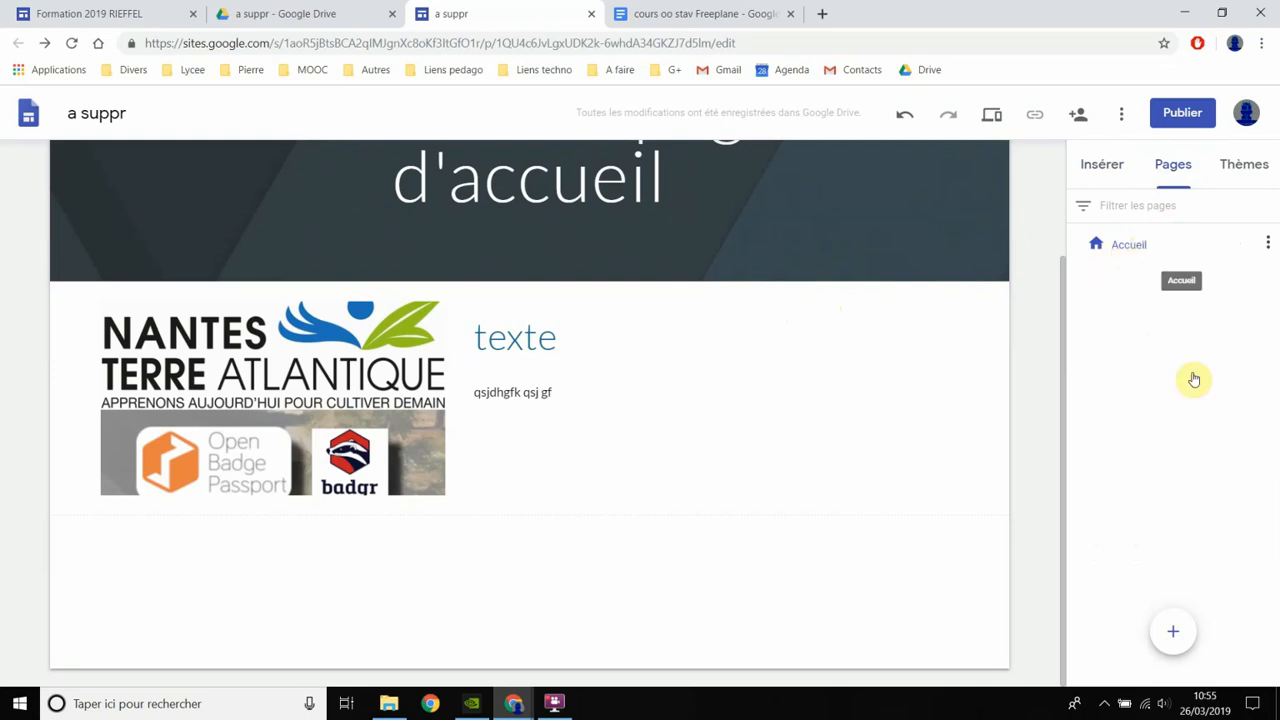
mouse_move(1173, 630)
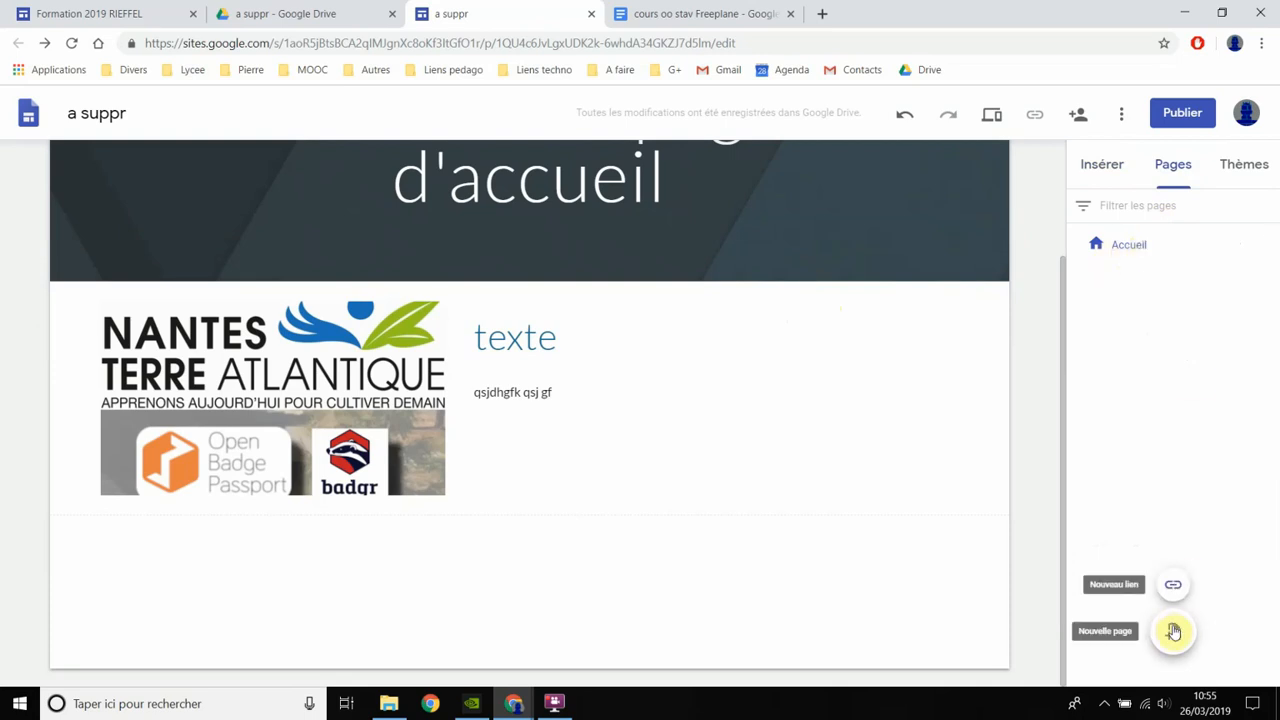
left_click(1174, 632)
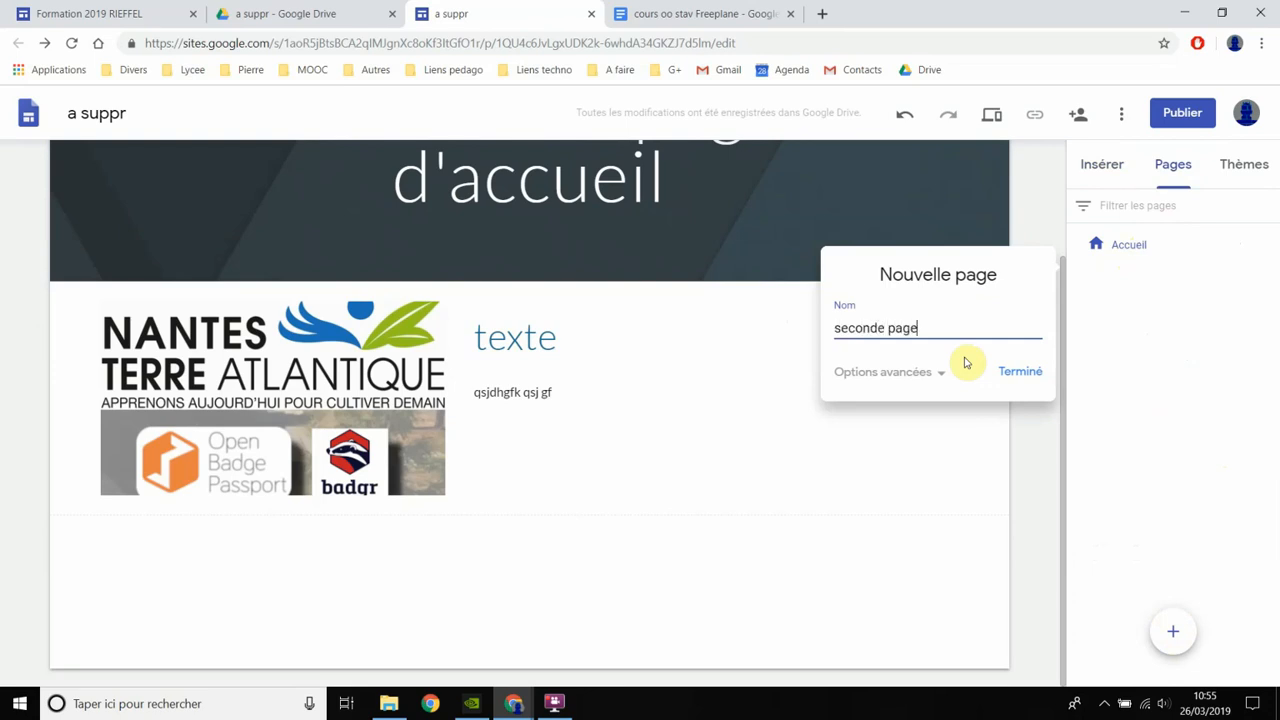
left_click(1009, 375)
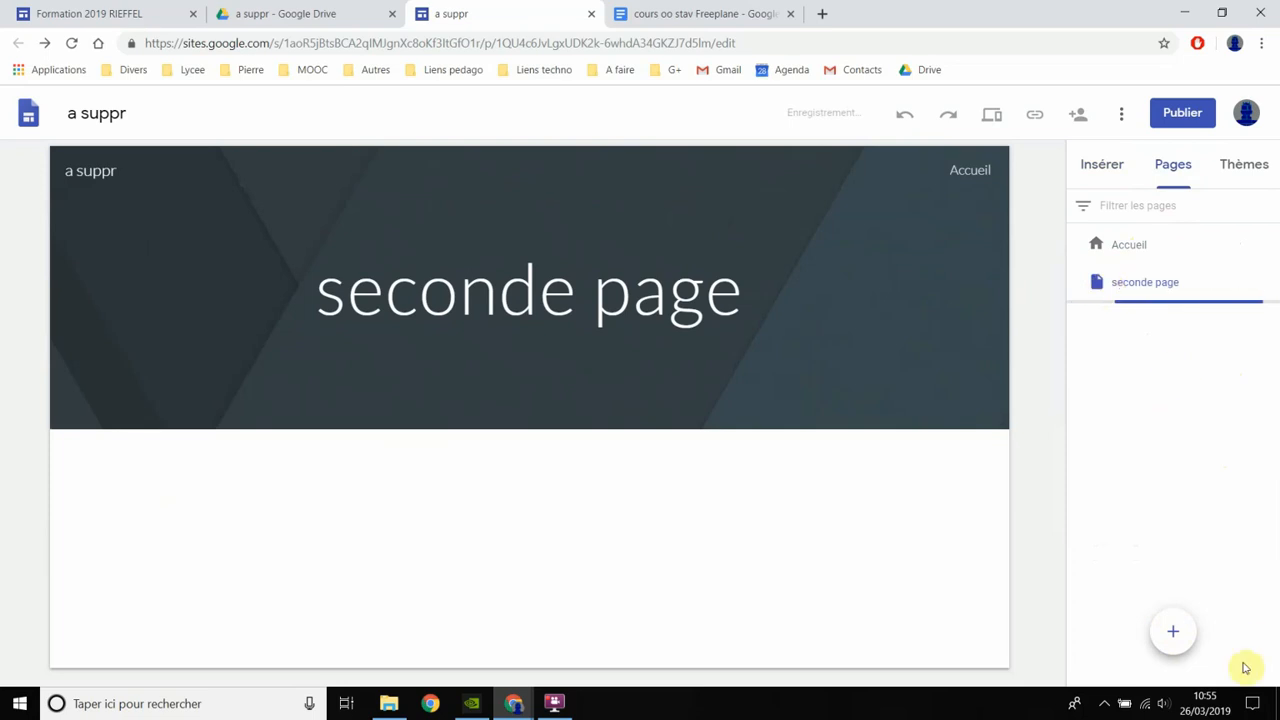
- Add a new page named "sous page" and nest it under "seconde page" as a subpage
mouse_move(1172, 650)
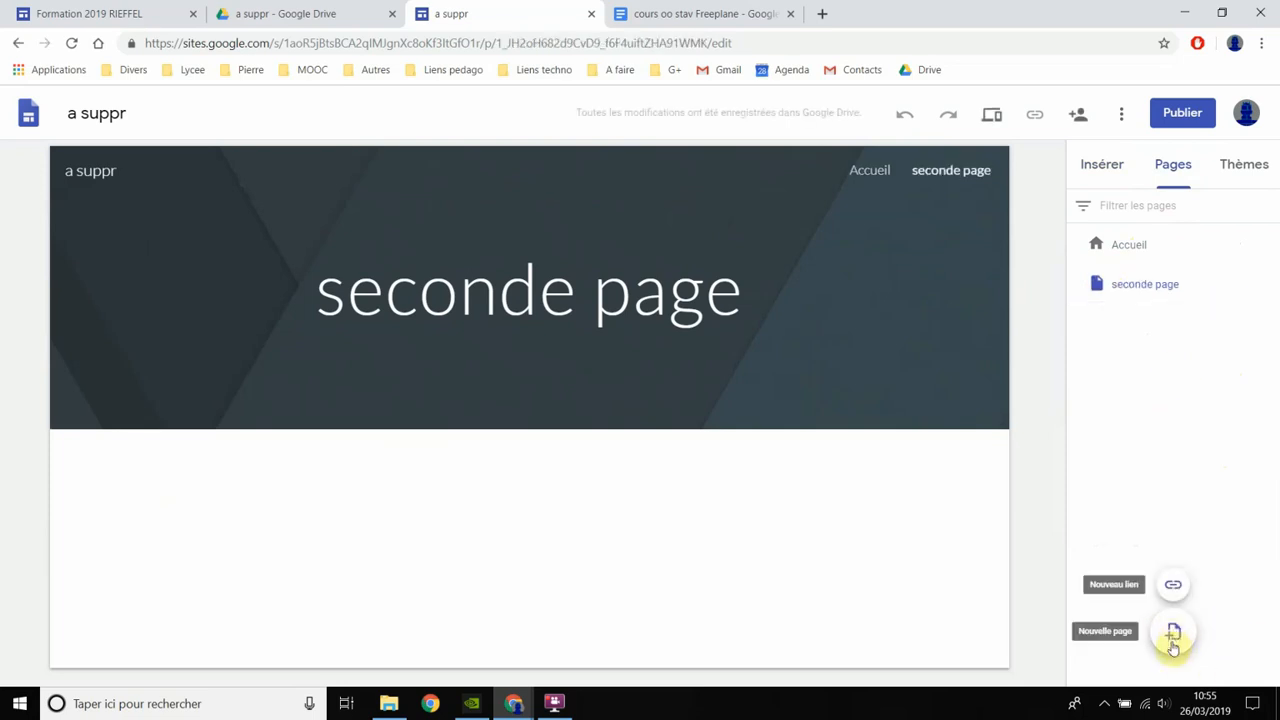
left_click(1174, 633)
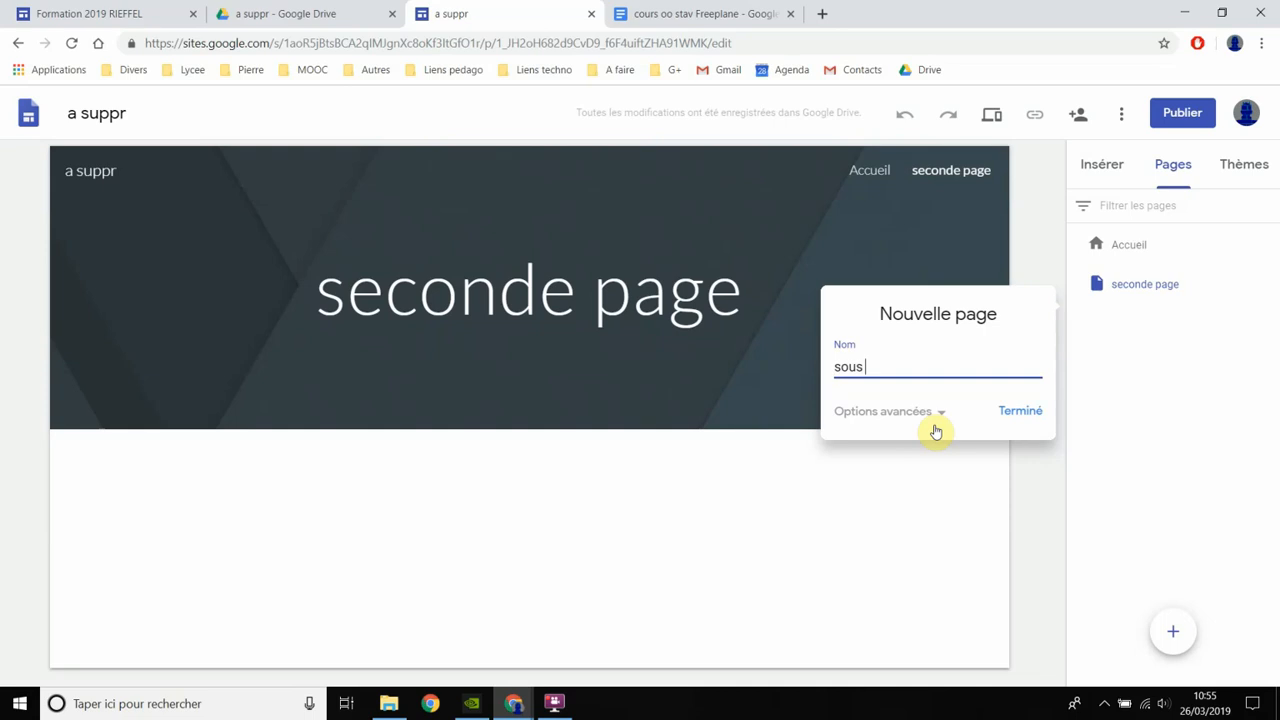
type("sous page")
key("Return")
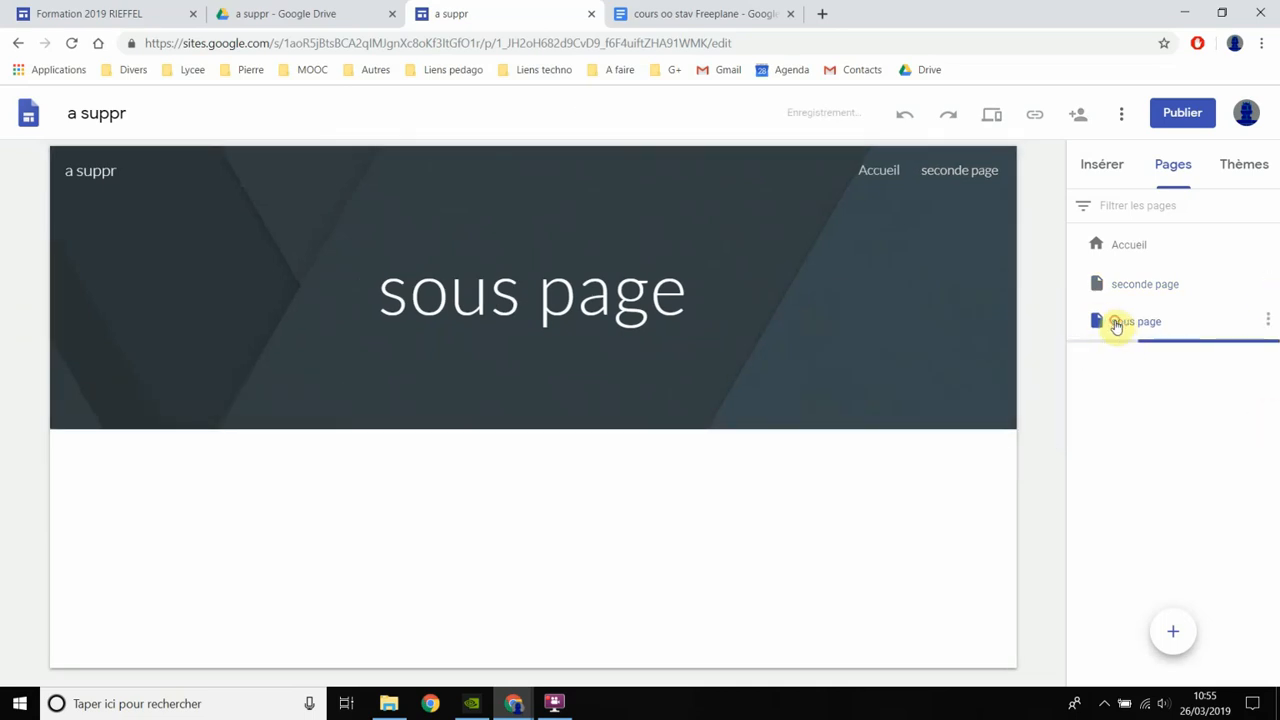
left_click_drag(1116, 326, 1174, 340)
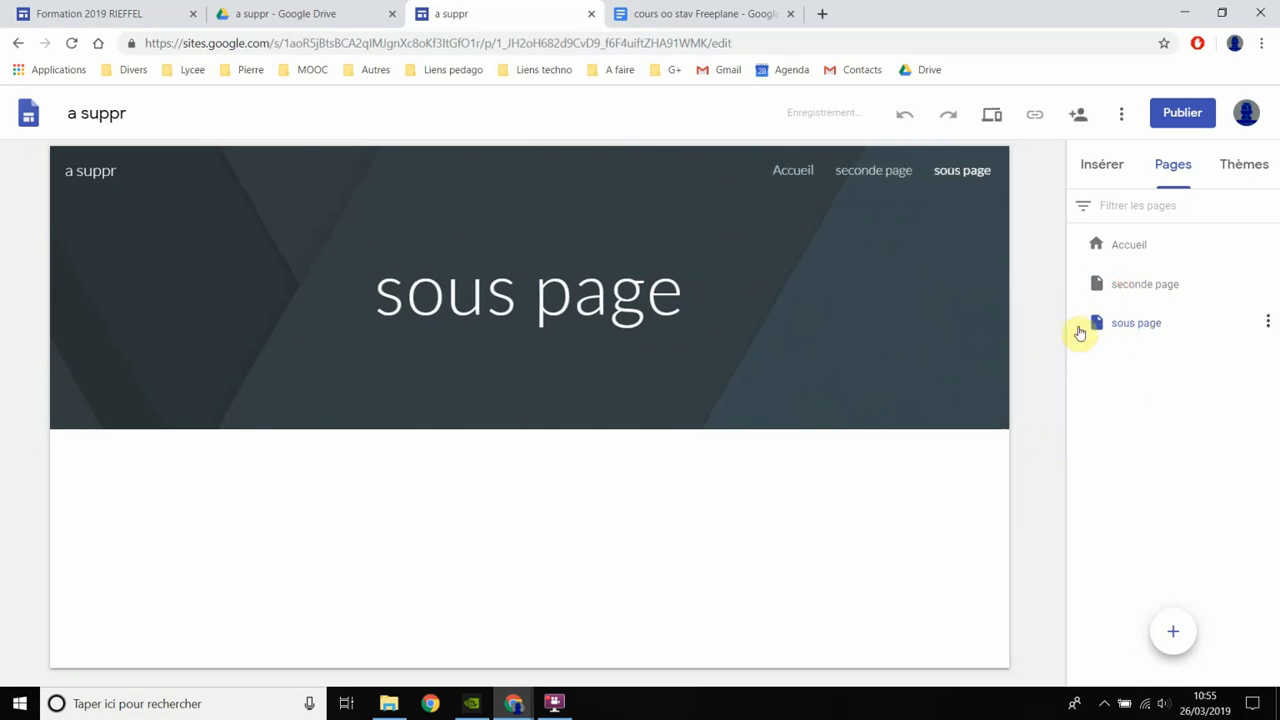
left_click_drag(1157, 292, 1165, 284)
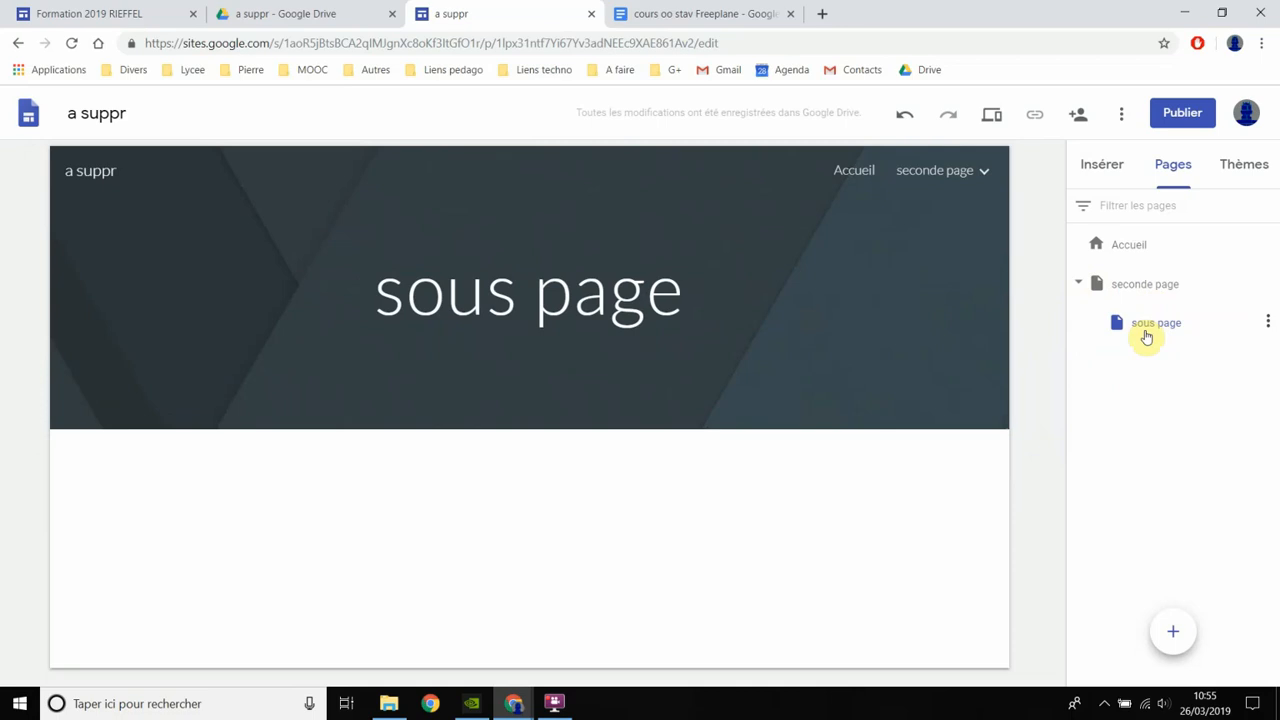
- Check the site's header navigation by opening "seconde page" and returning to the Accueil page
mouse_move(880, 180)
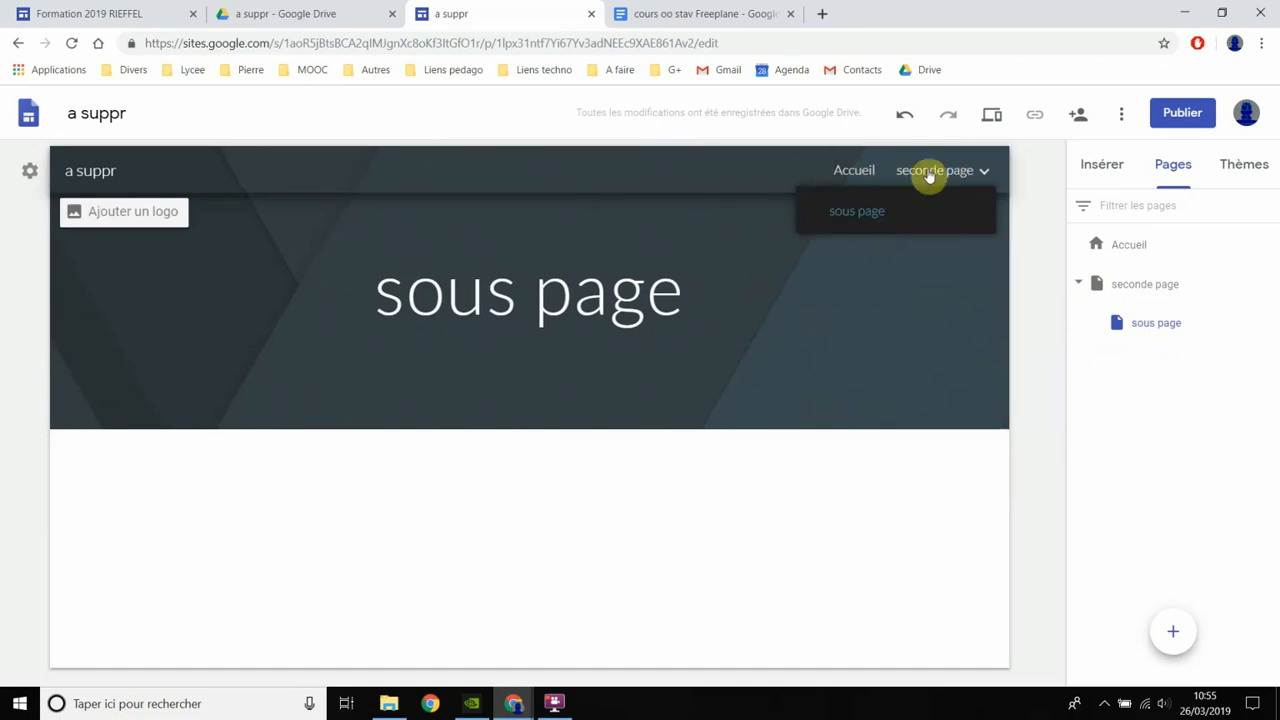
left_click(963, 176)
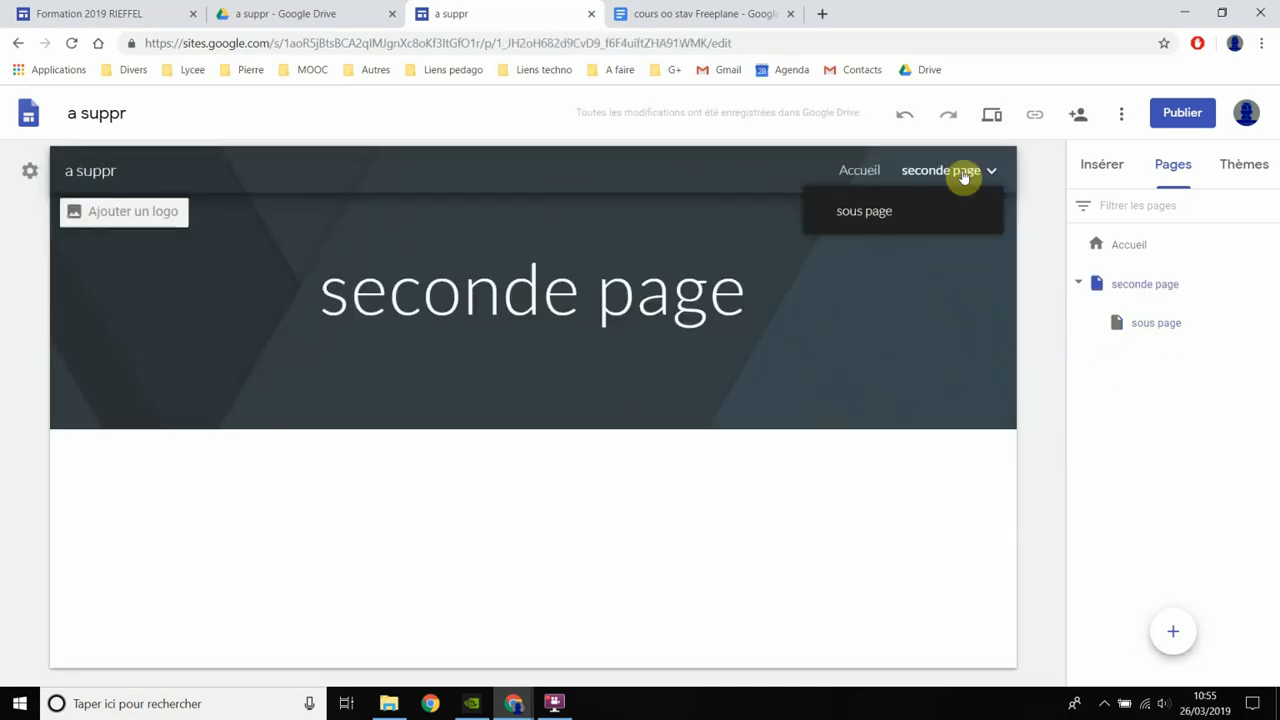
left_click(851, 174)
left_click(482, 336)
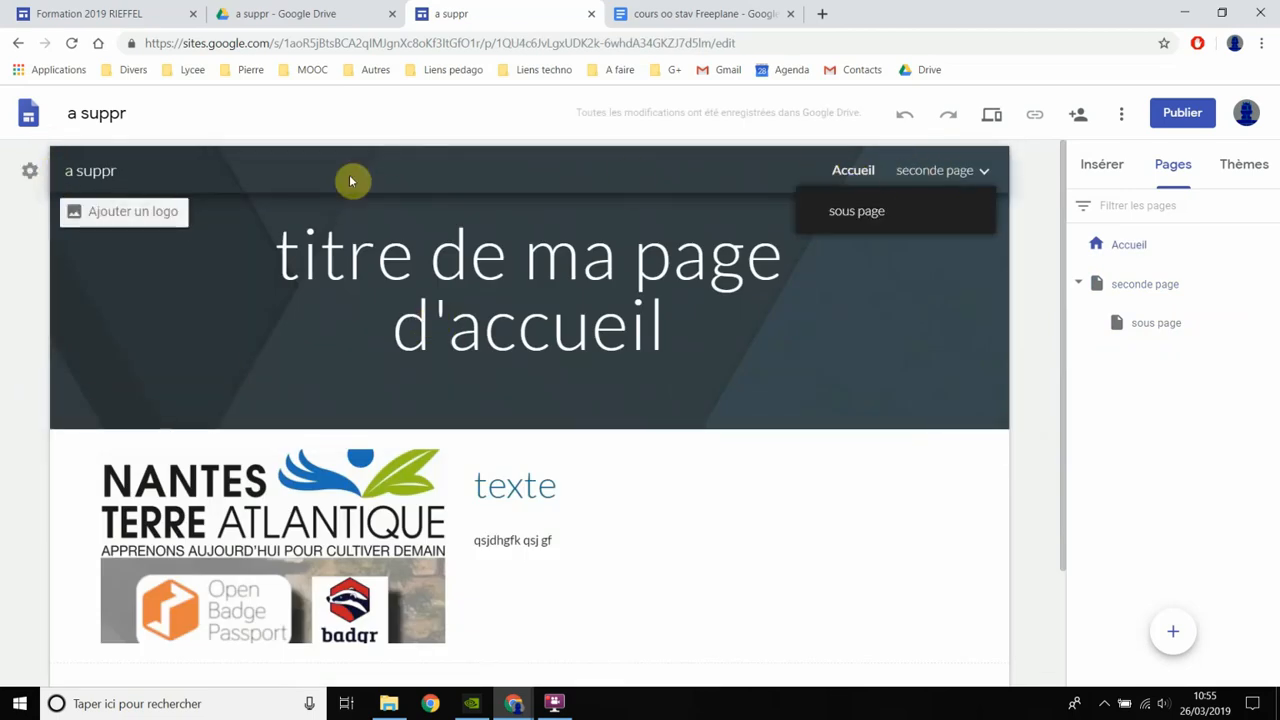
- Set the site's navigation mode to "Sur le côté" and check the side menu with the "seconde page" entry expanded
left_click(30, 170)
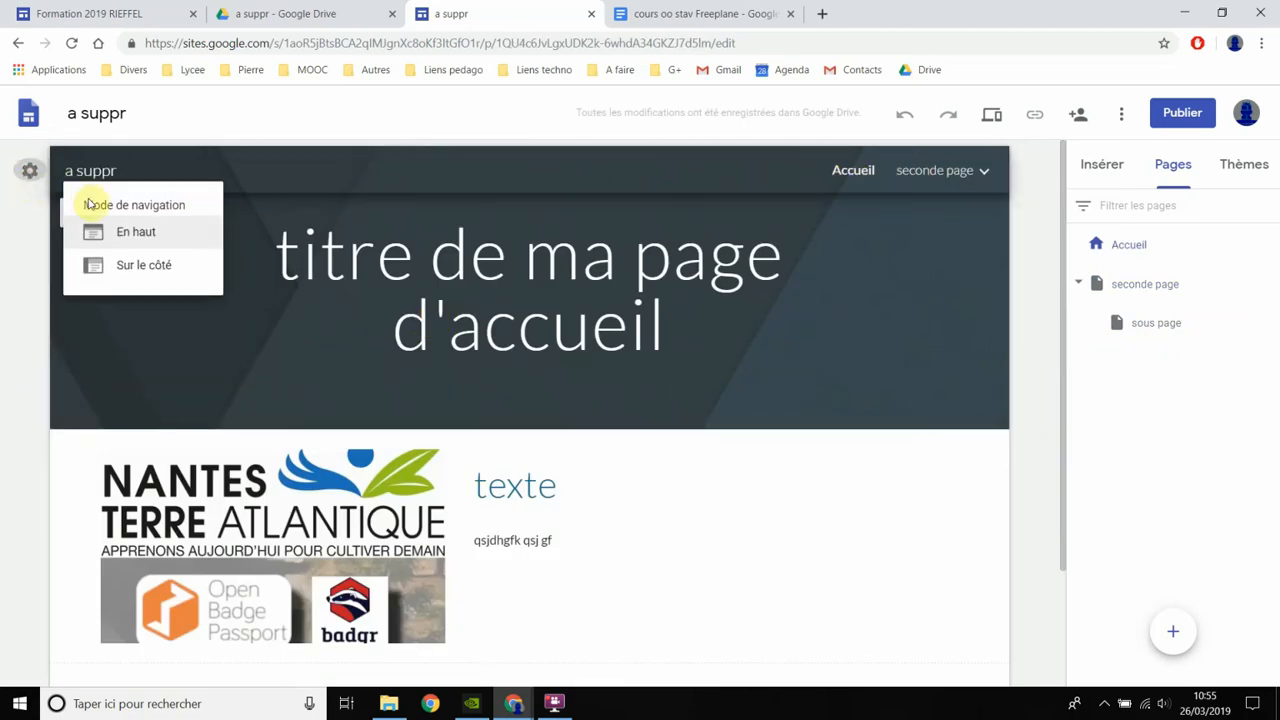
left_click(137, 266)
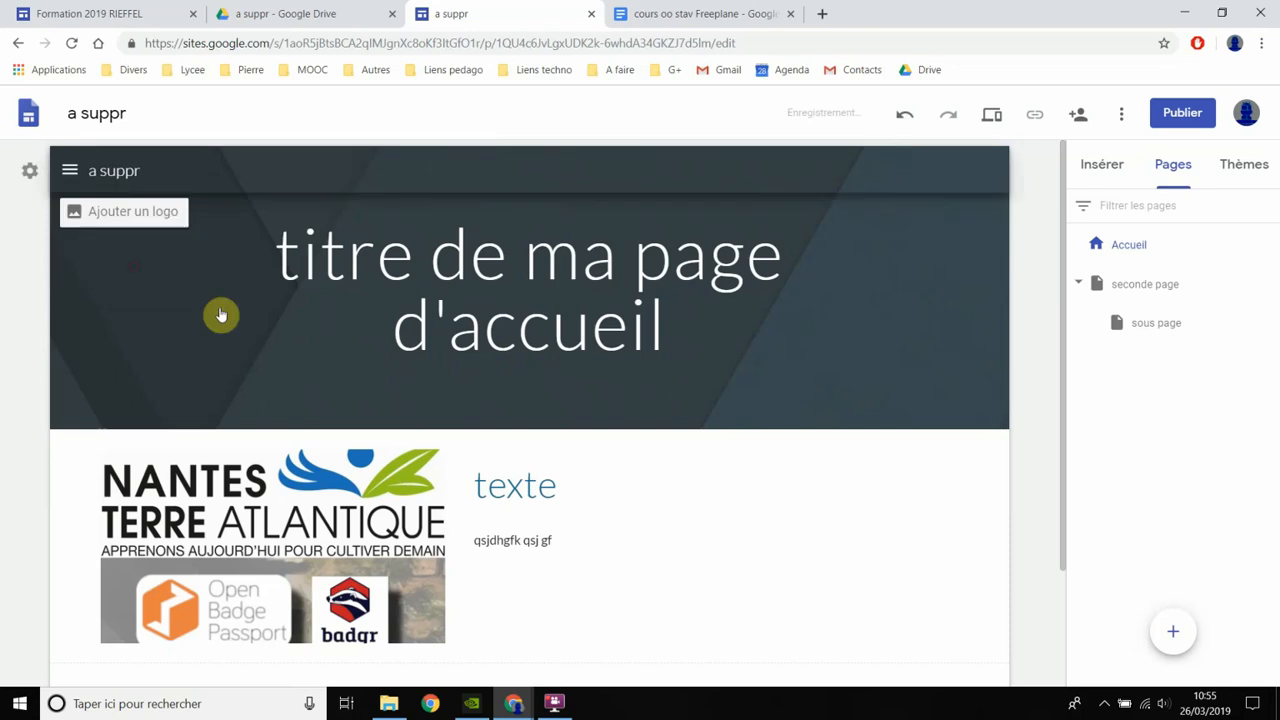
left_click(70, 170)
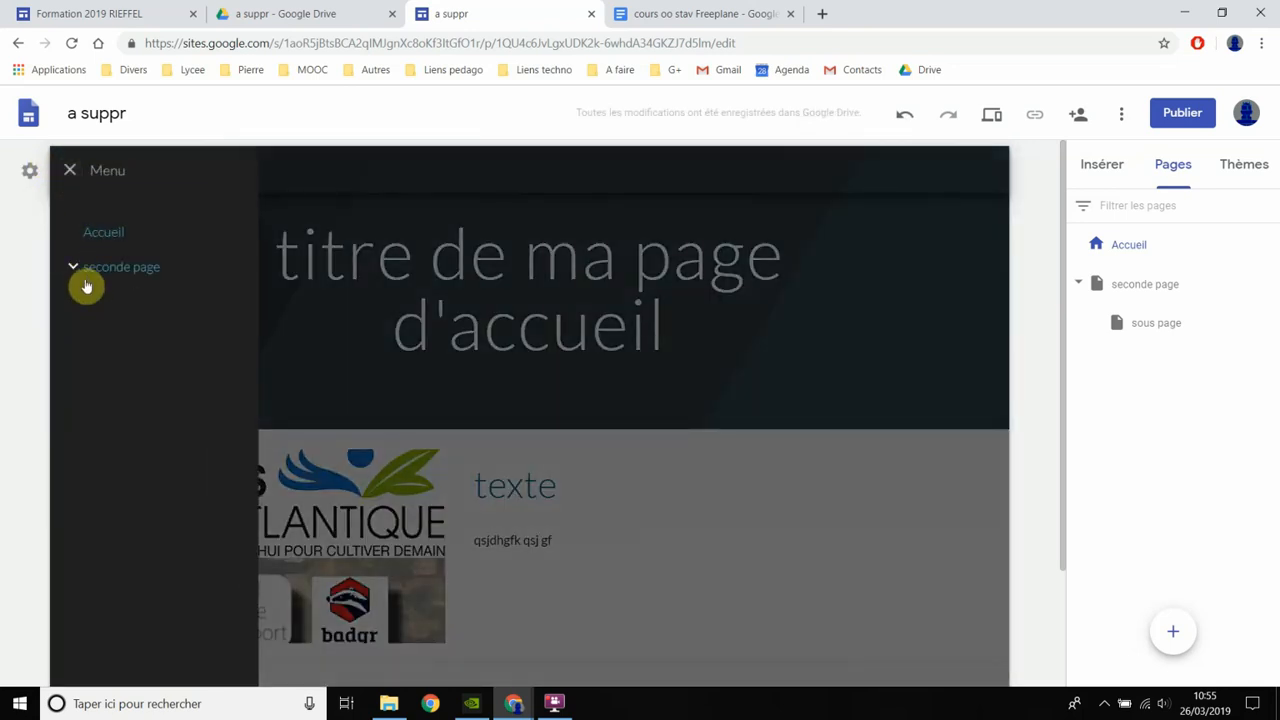
left_click(71, 268)
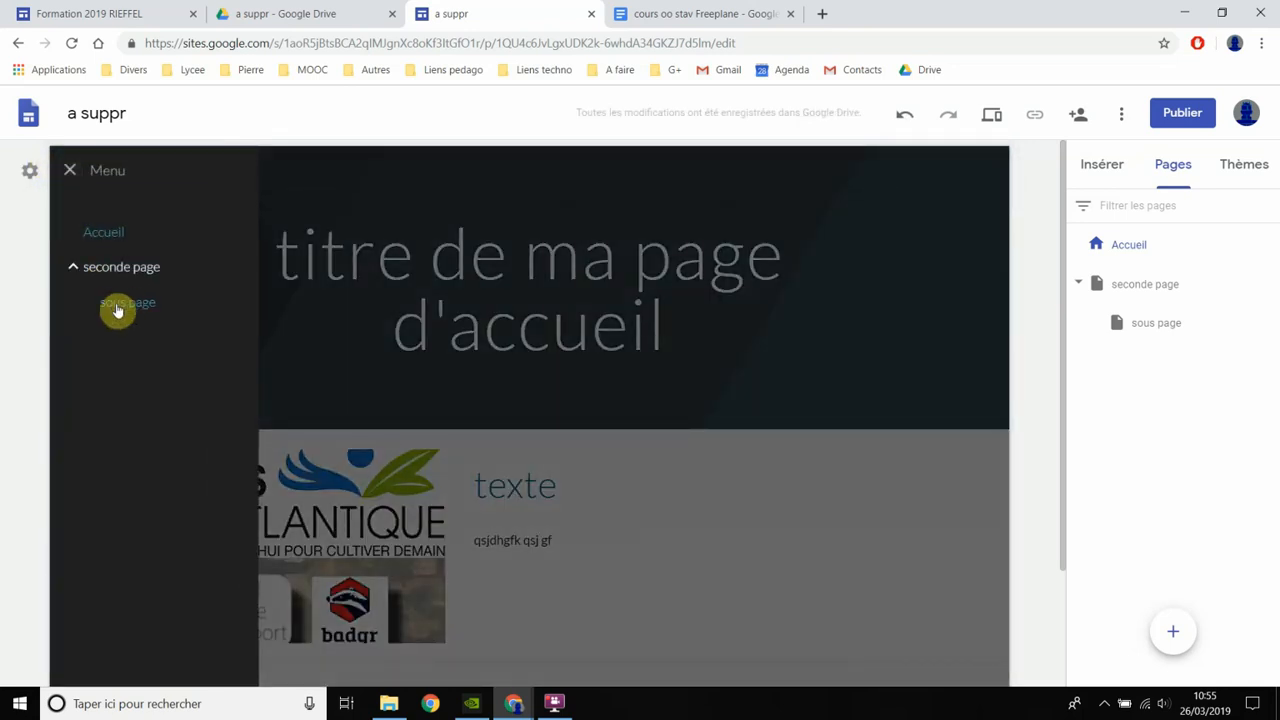
left_click(1024, 297)
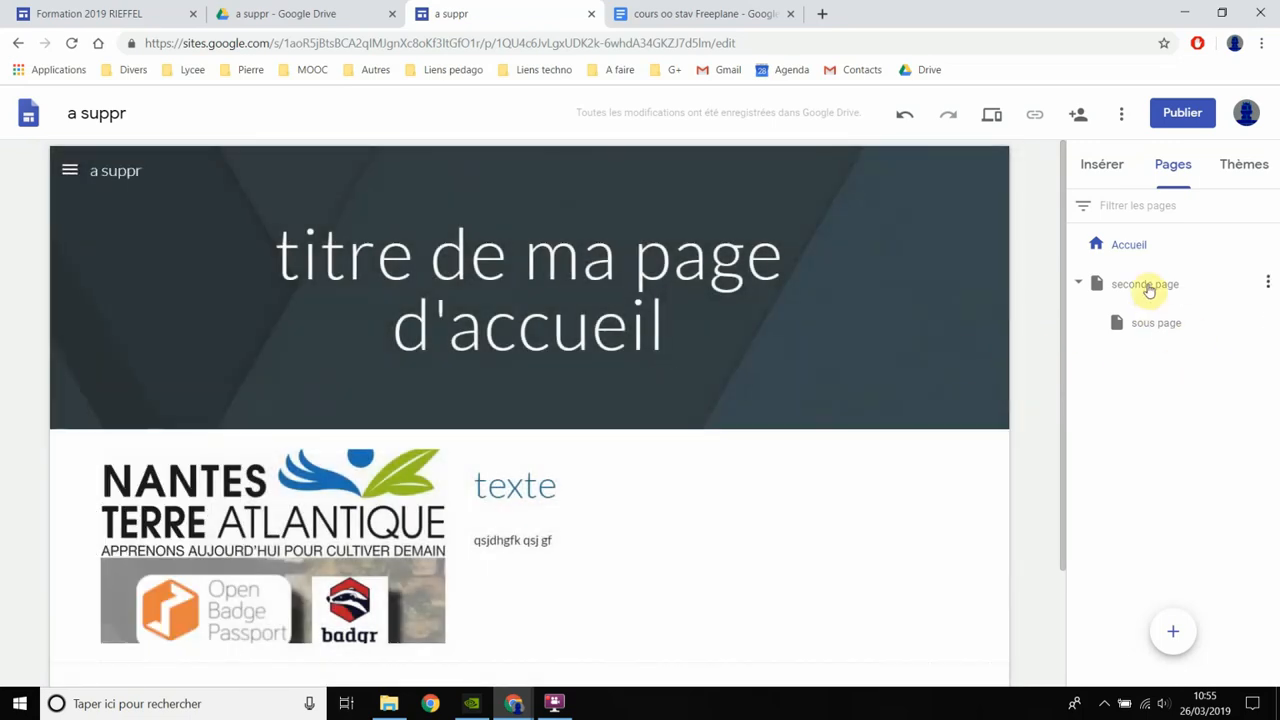
- Open "seconde page" and add a text box reading "Texte" below its banner
left_click(1147, 288)
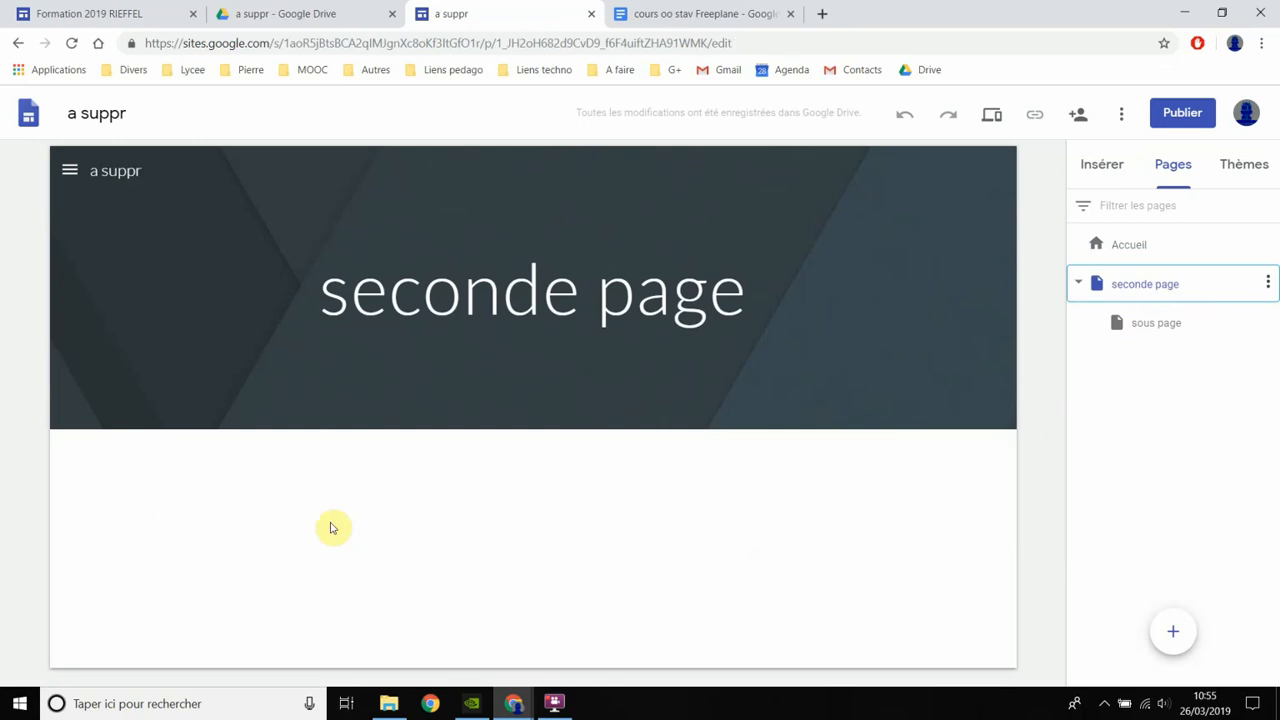
double_click(430, 524)
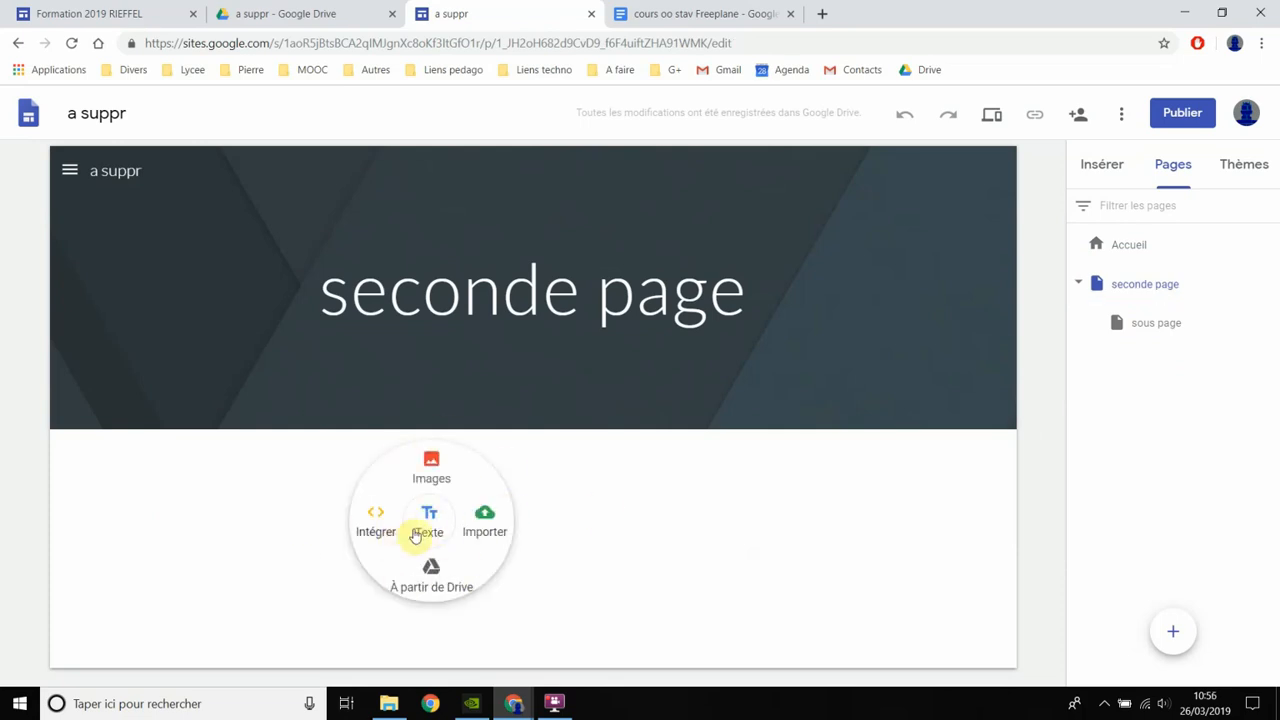
left_click(430, 518)
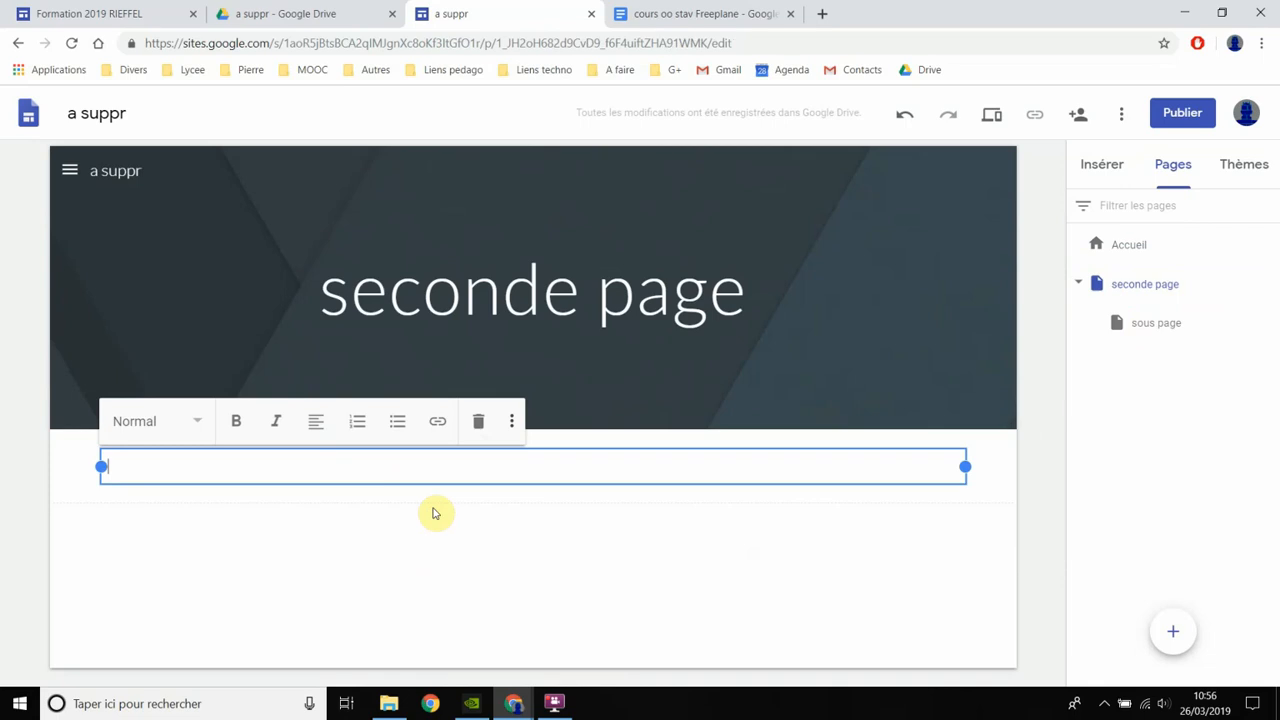
type("Texte")
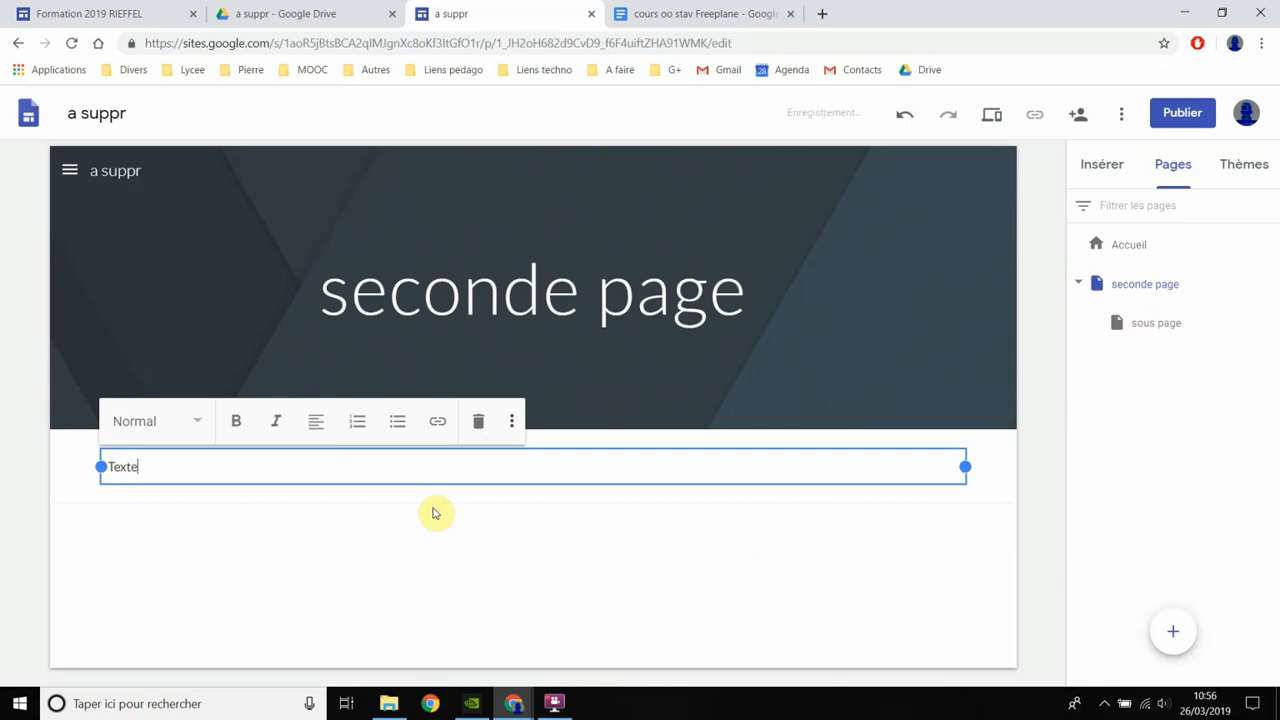
- Format the "Texte" line with the largest "Titre" text style
left_click(178, 424)
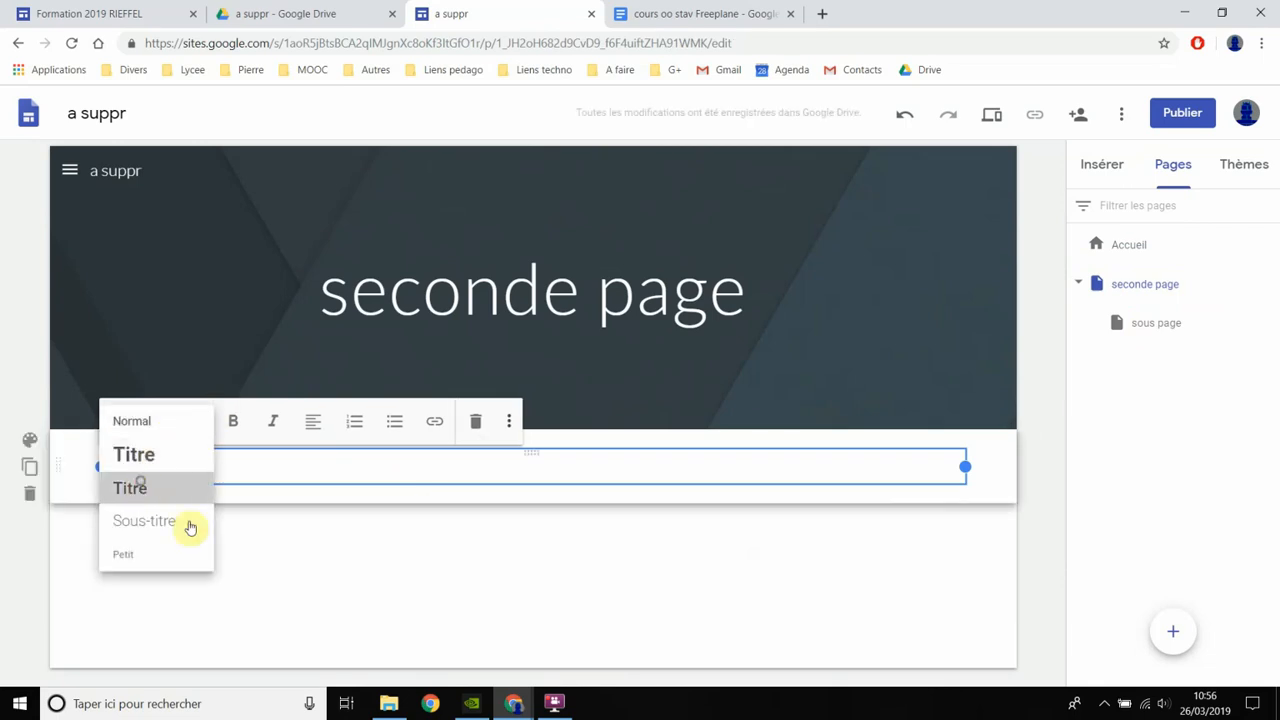
left_click(132, 488)
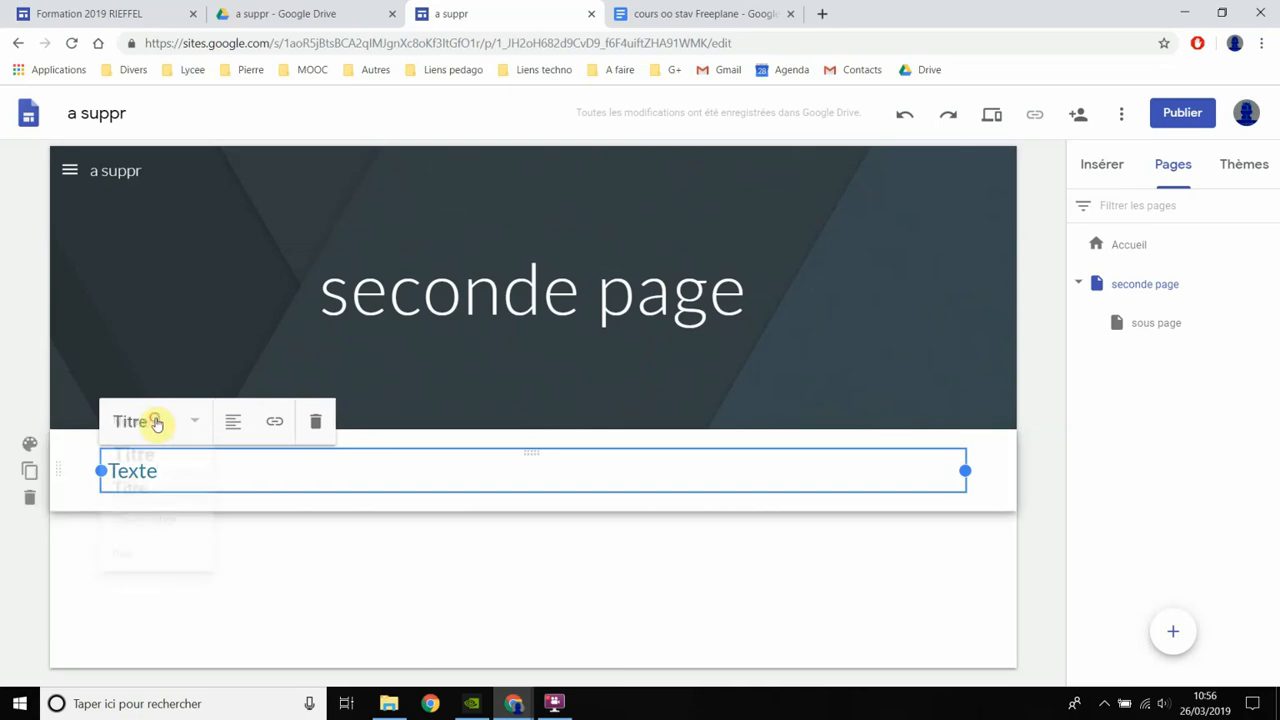
left_click(157, 421)
left_click(155, 458)
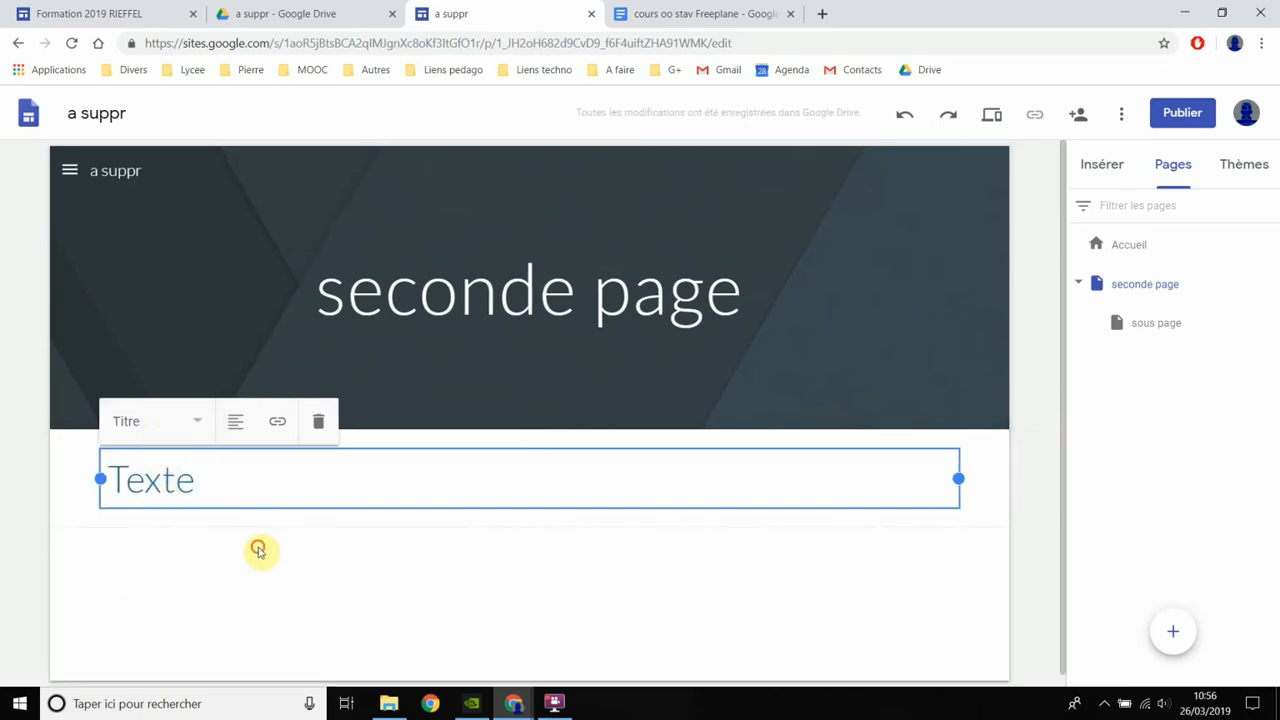
- Add a normal-style line "dklfksjhg ksdjf gkd" below the "Texte" heading in the same text box
left_click(258, 550)
left_click(231, 492)
key("Return")
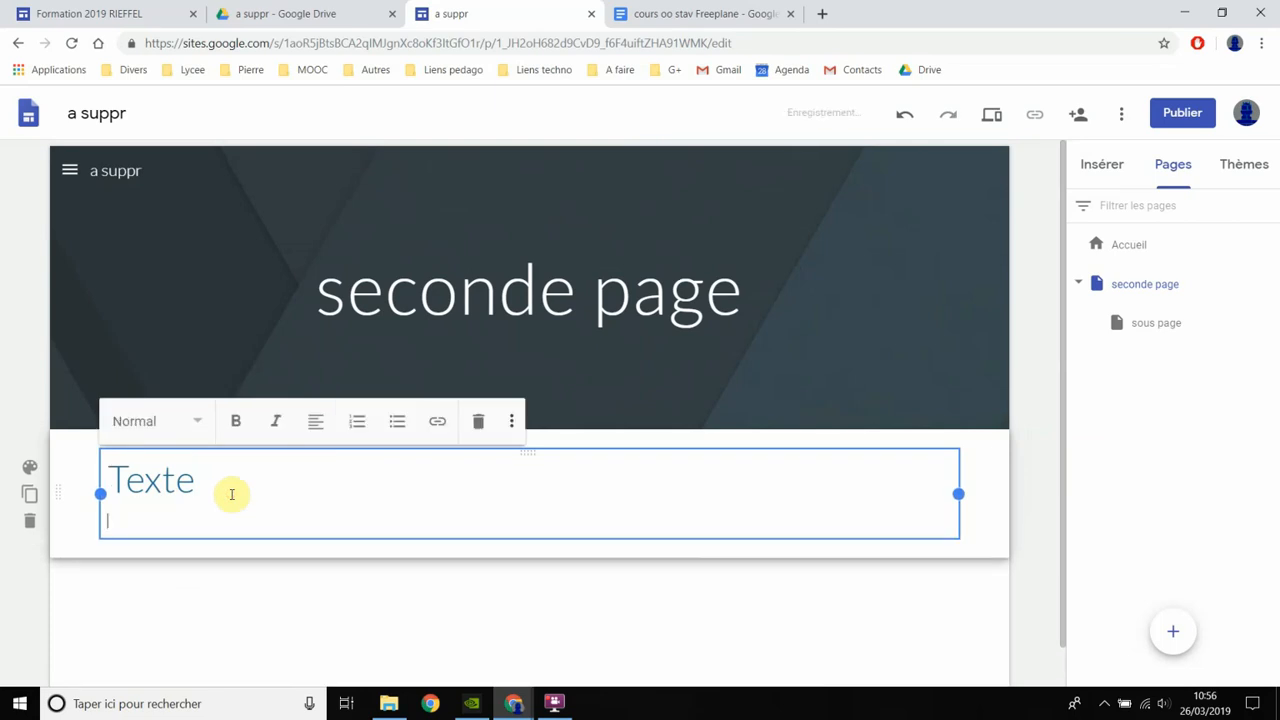
type("dklfksjhg ksdjf gkd")
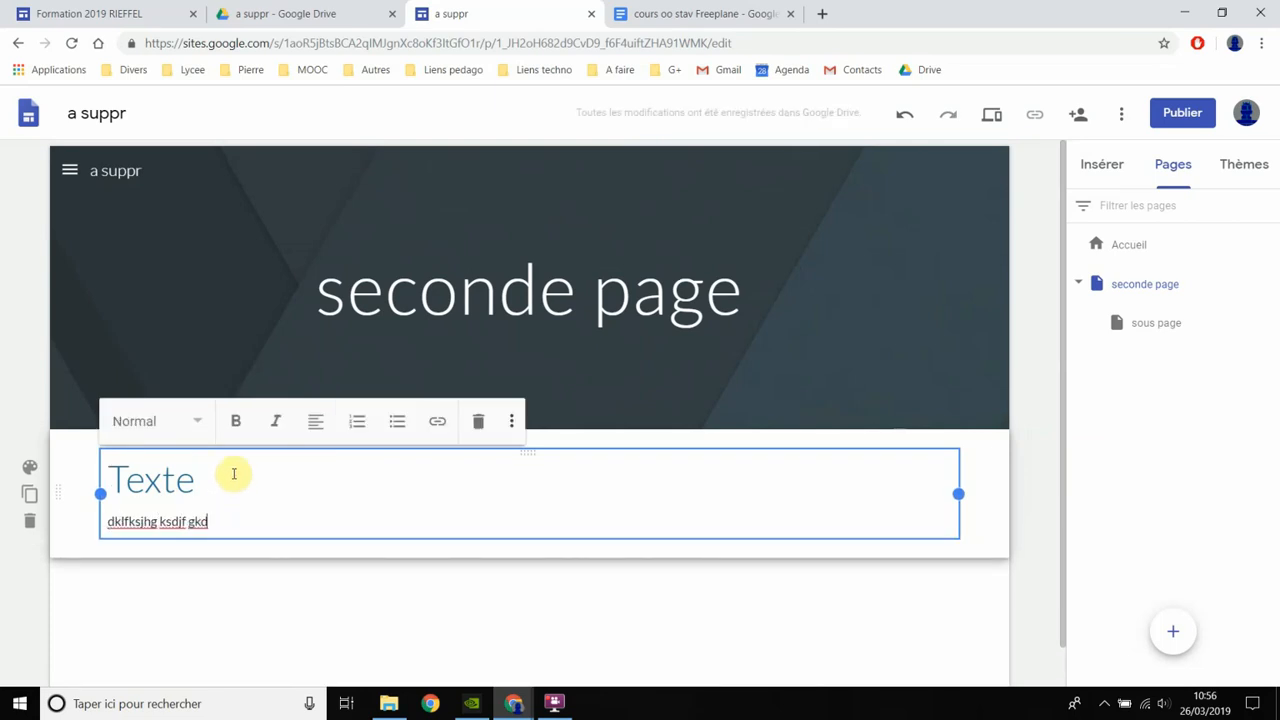
- Add a text box below the first section, narrow it to about half the page width and enter "qerfjqsjd sq"
double_click(289, 585)
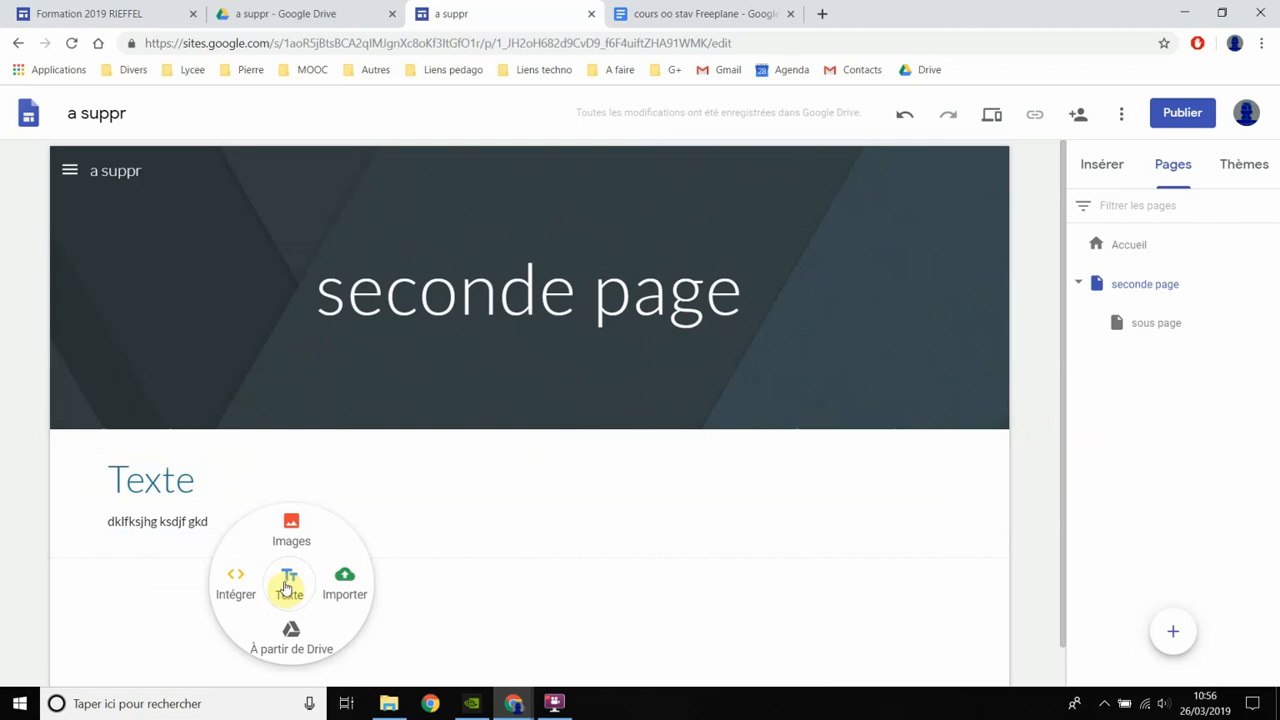
left_click(288, 585)
left_click_drag(962, 477, 535, 497)
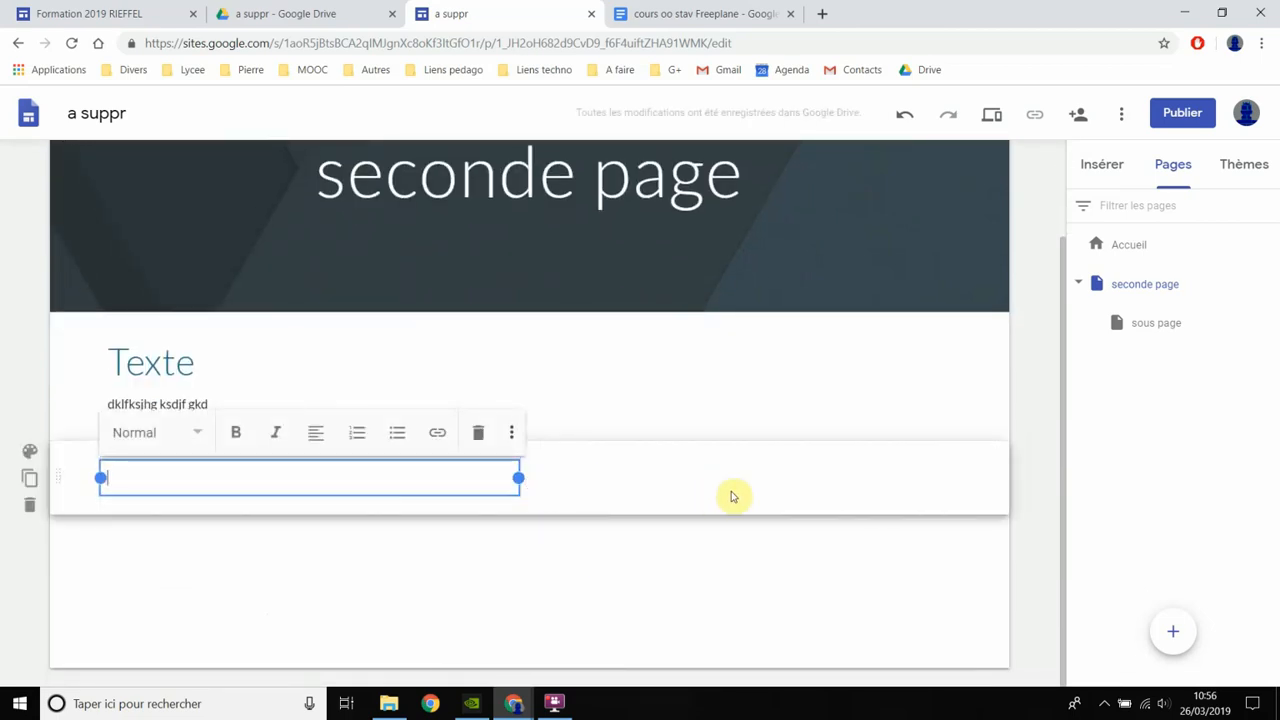
type("d")
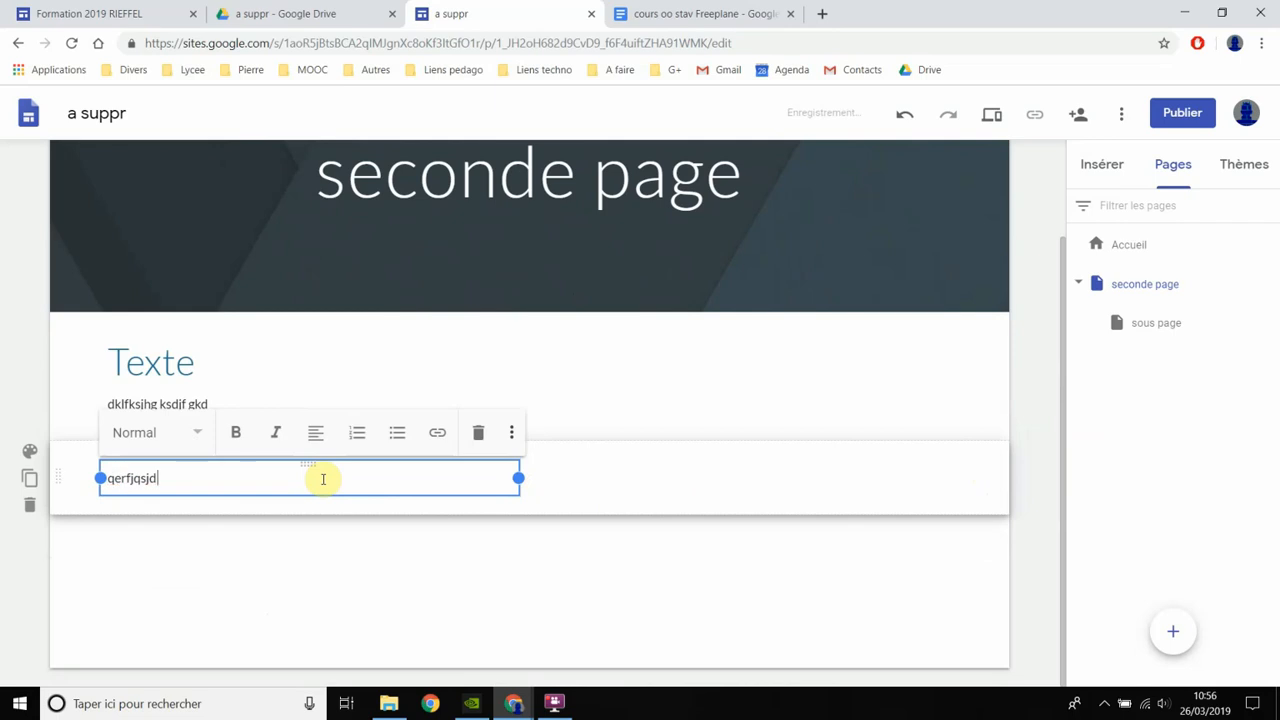
type(" sq")
- Add a second text box beside "qerfjqsjd sq" in the same section, containing "q:skjvh qdsfkhq"
double_click(787, 485)
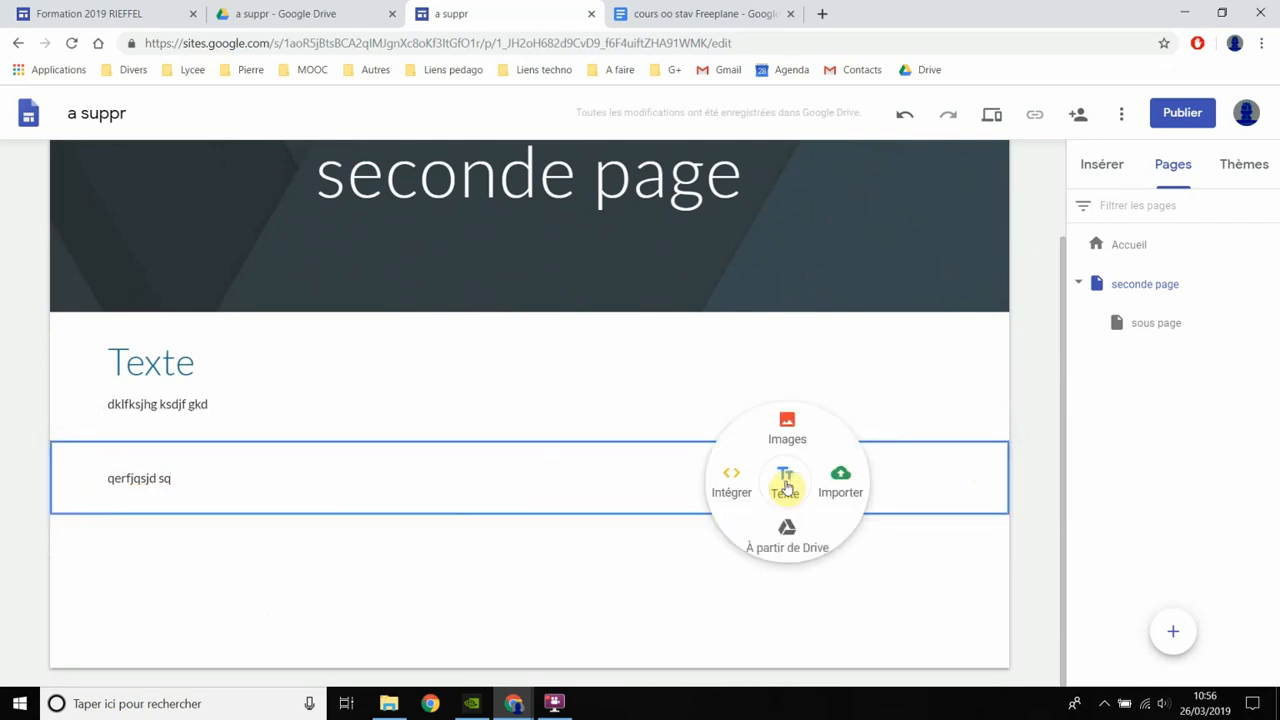
left_click(785, 484)
type("q:skjvh qdsfkhq")
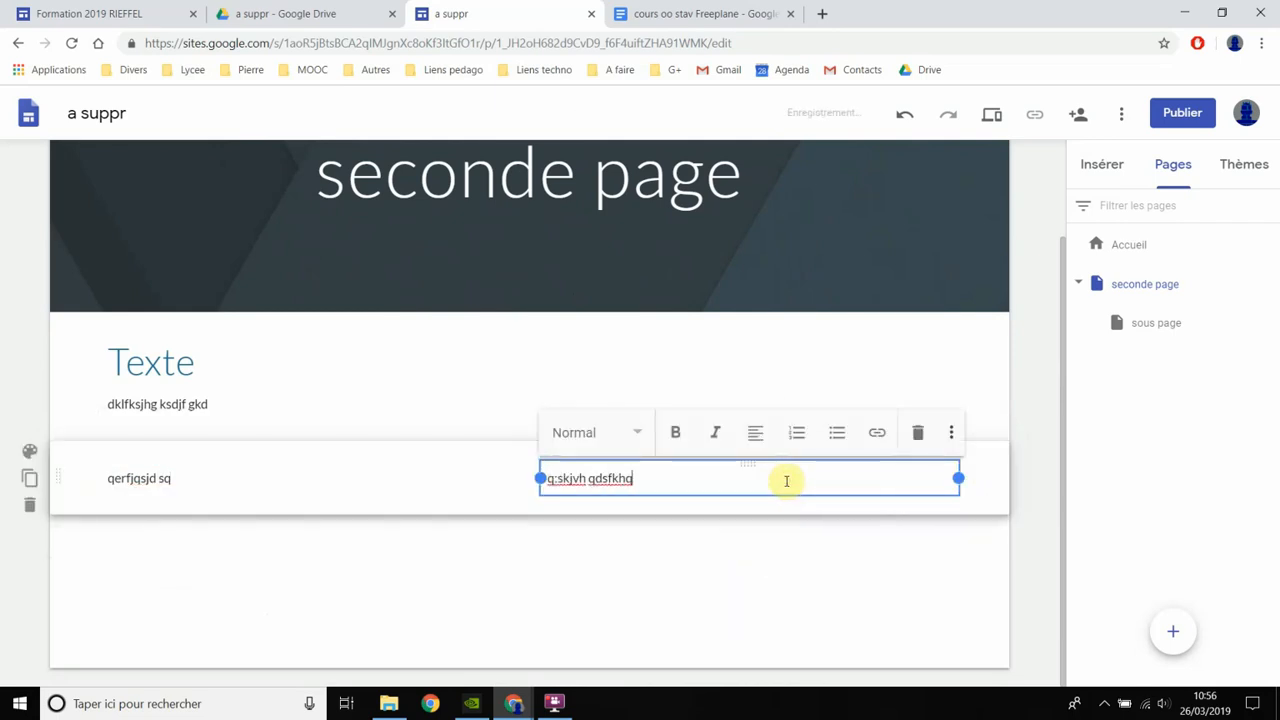
left_click(652, 545)
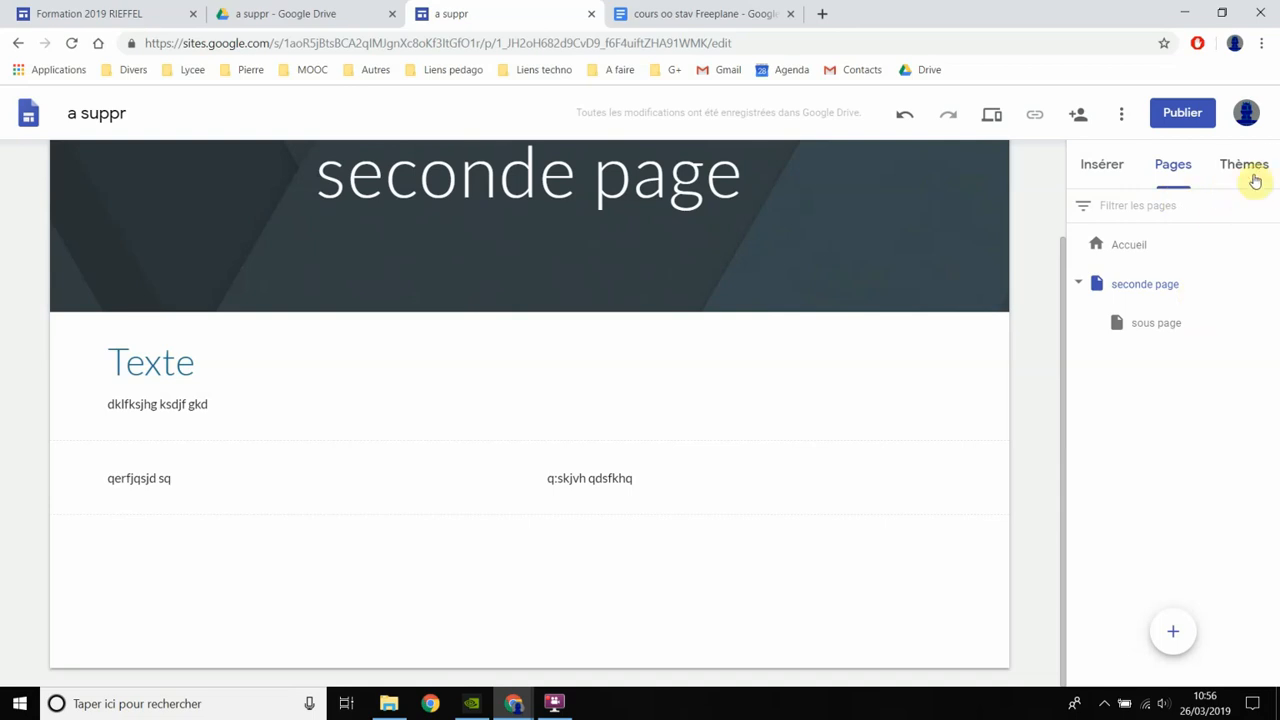
- Try the Aristote theme on the site and switch back to the Simple theme
left_click(1255, 170)
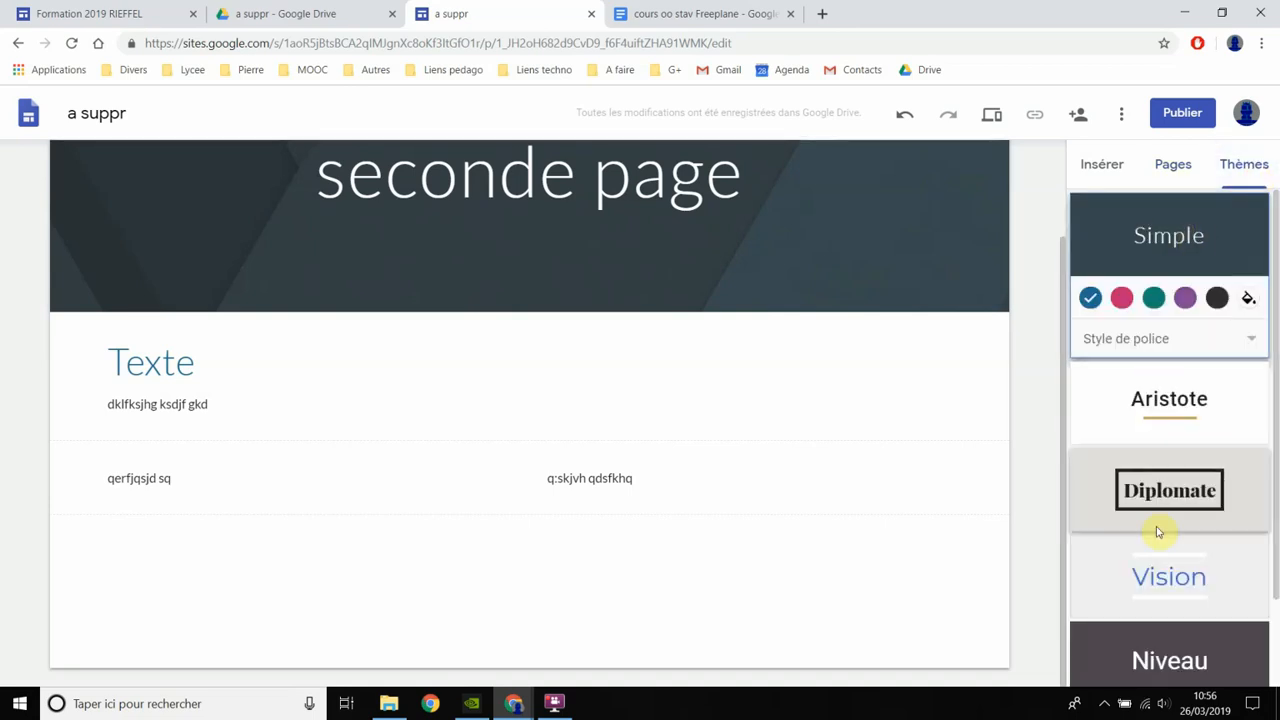
scroll(1160, 535, "down", 1)
scroll(1168, 560, "up", 1)
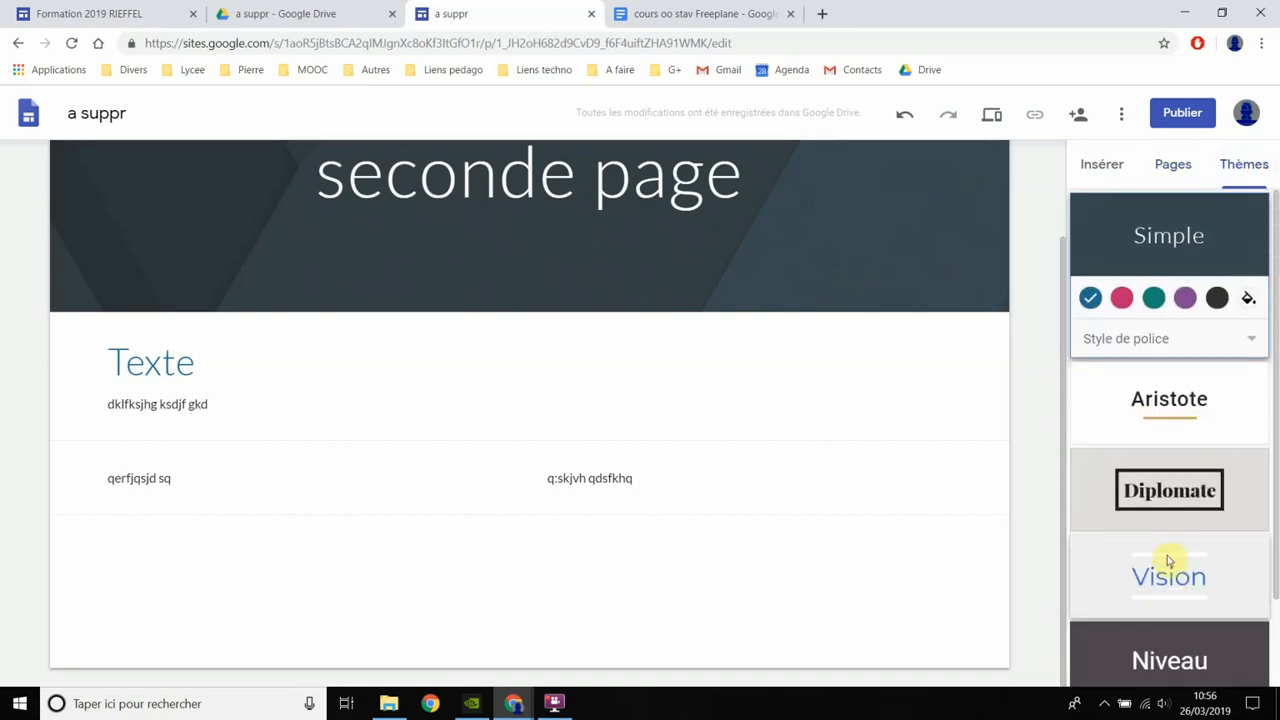
left_click(1174, 404)
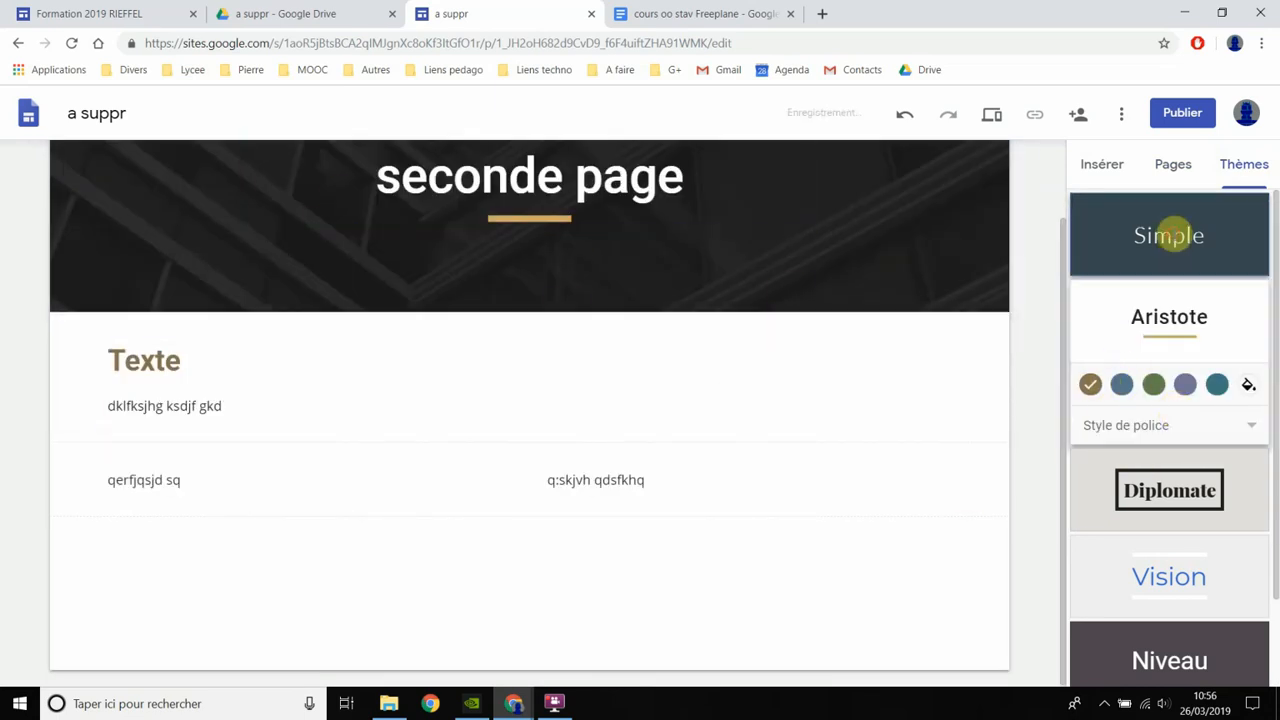
left_click(1170, 235)
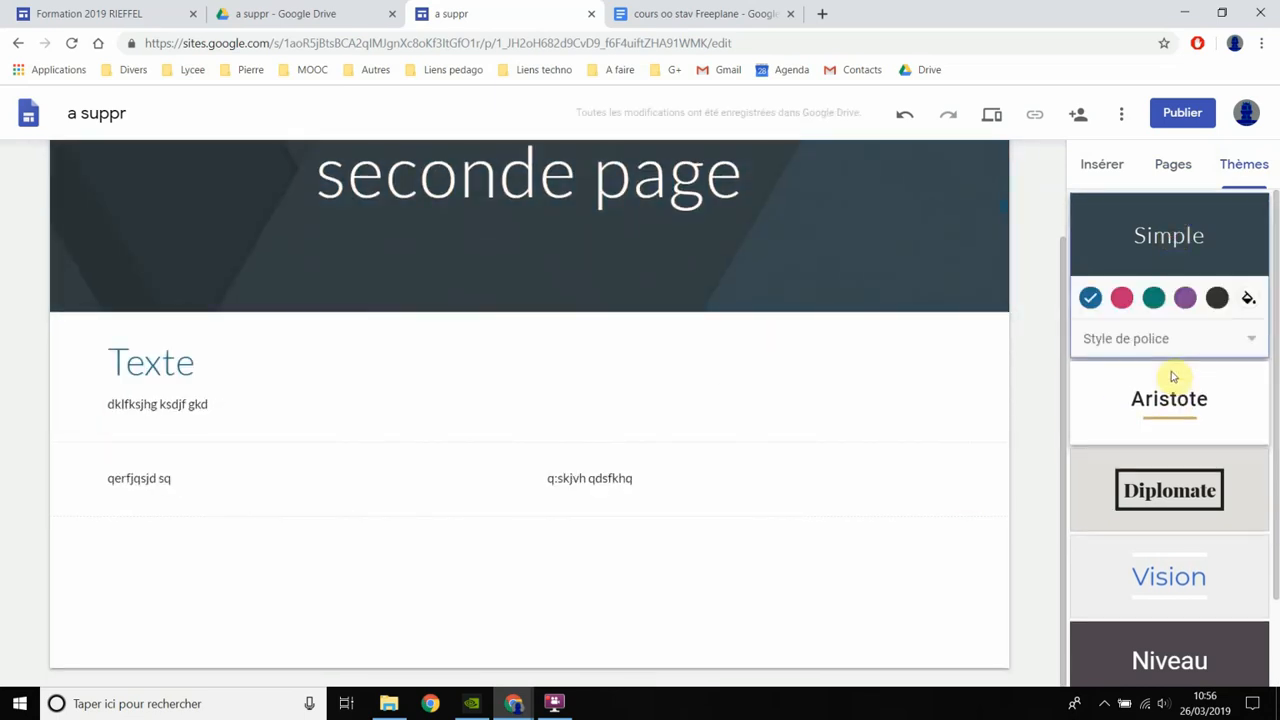
- Set the colour of the Simple theme to pink
left_click(1122, 298)
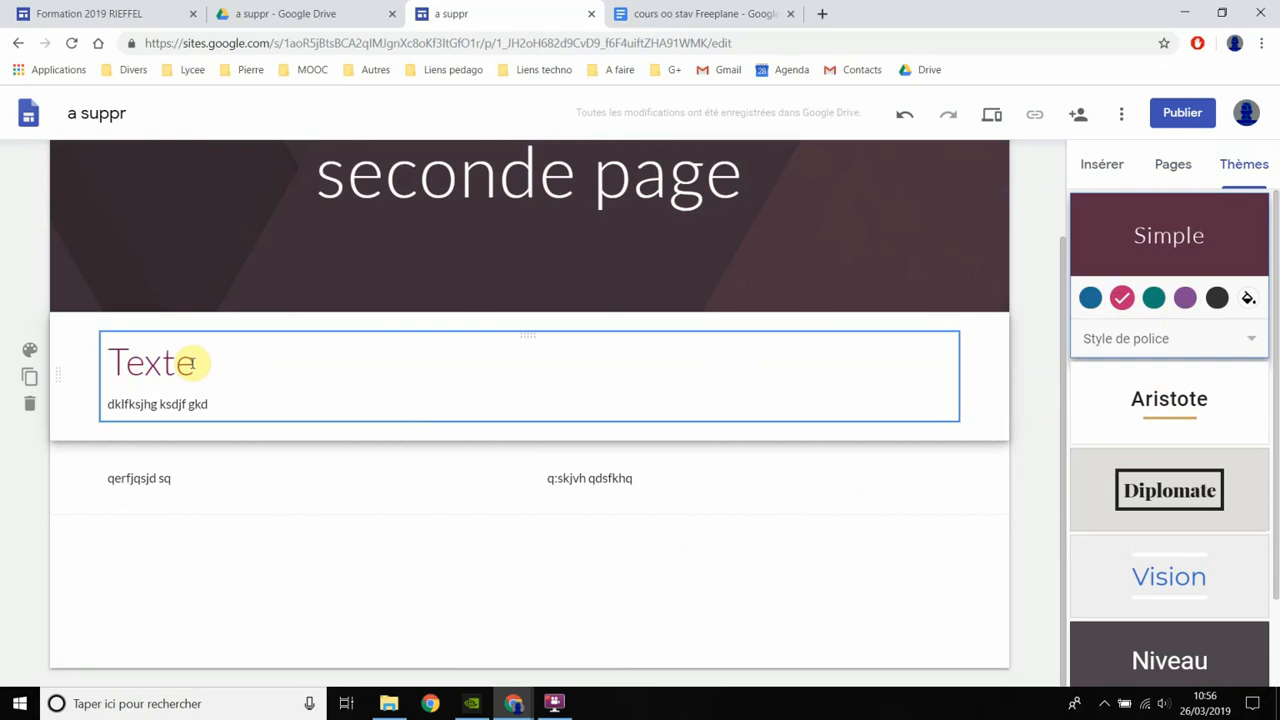
left_click(759, 277)
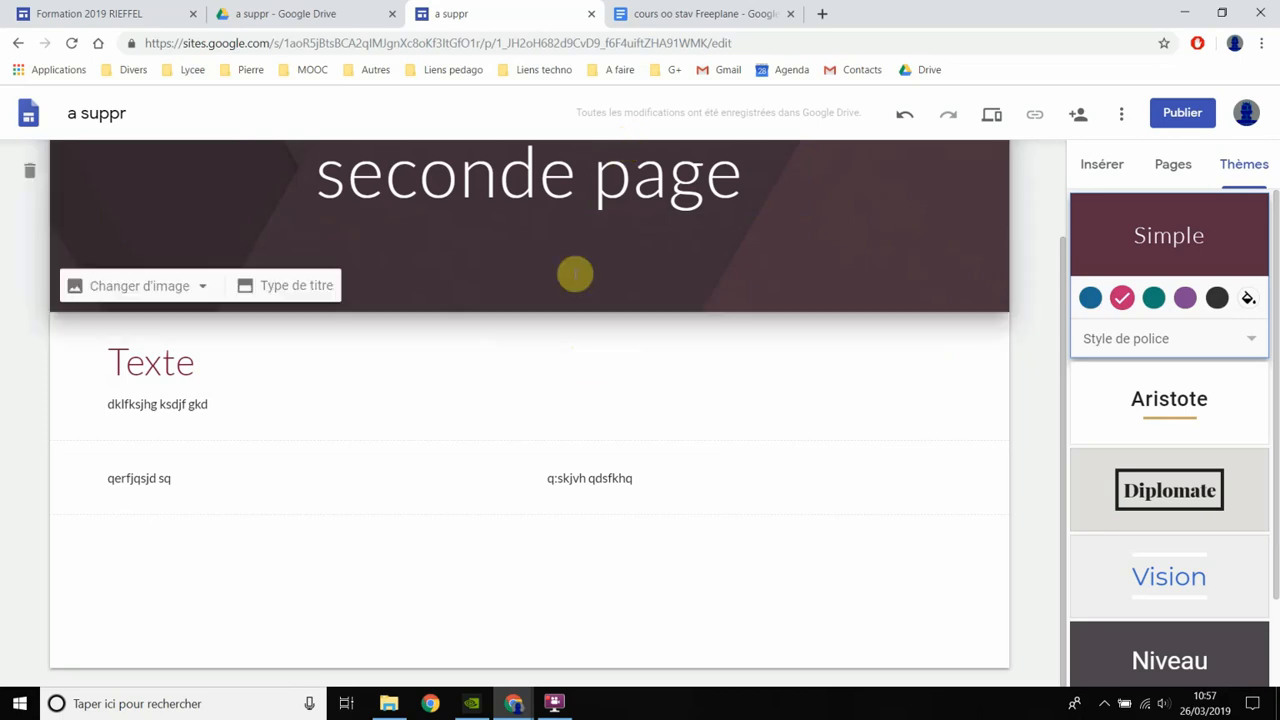
- Examine the theme, page structure and "Supports de cours" page of the already open "Formation 2019" example site
left_click(108, 12)
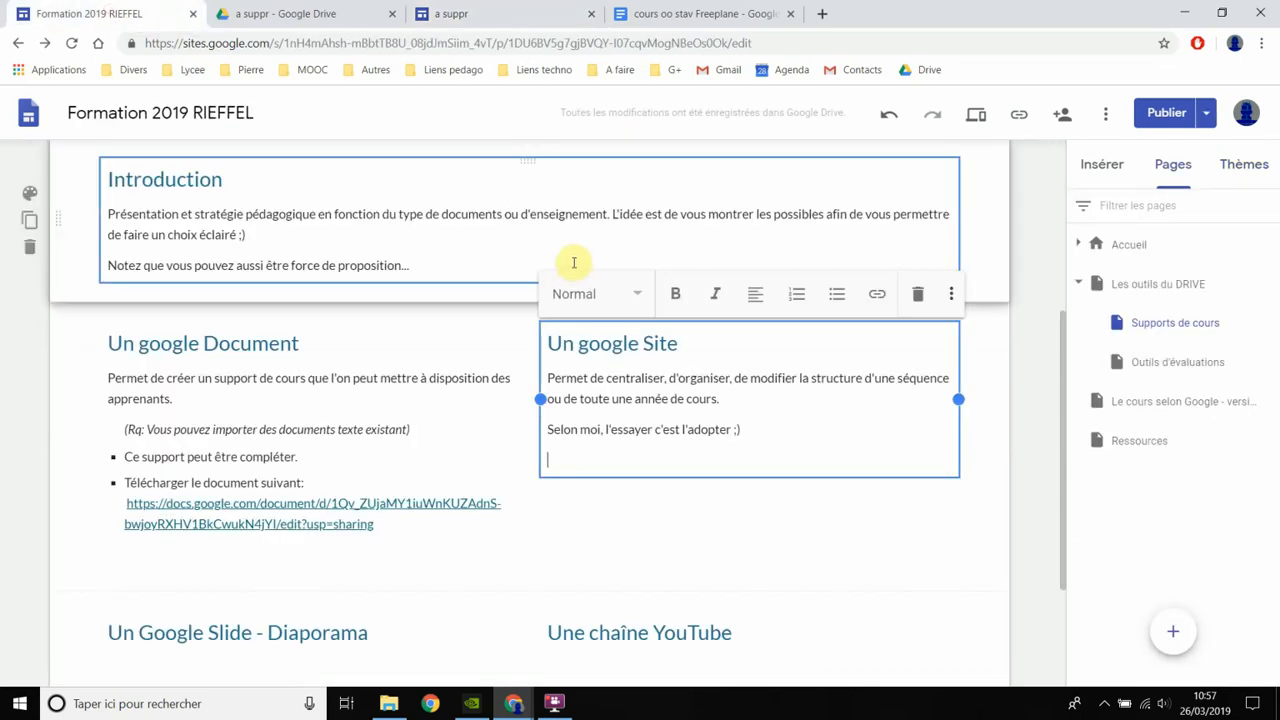
scroll(954, 440, "up", 3)
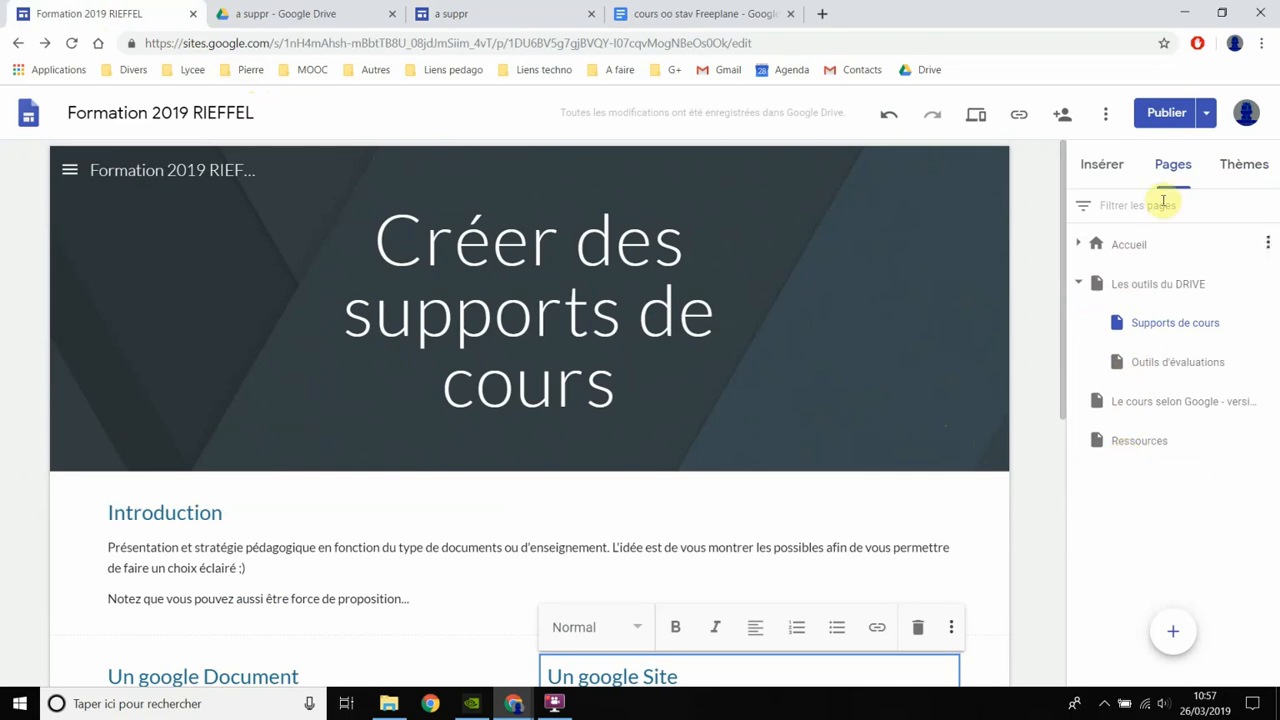
left_click(1246, 165)
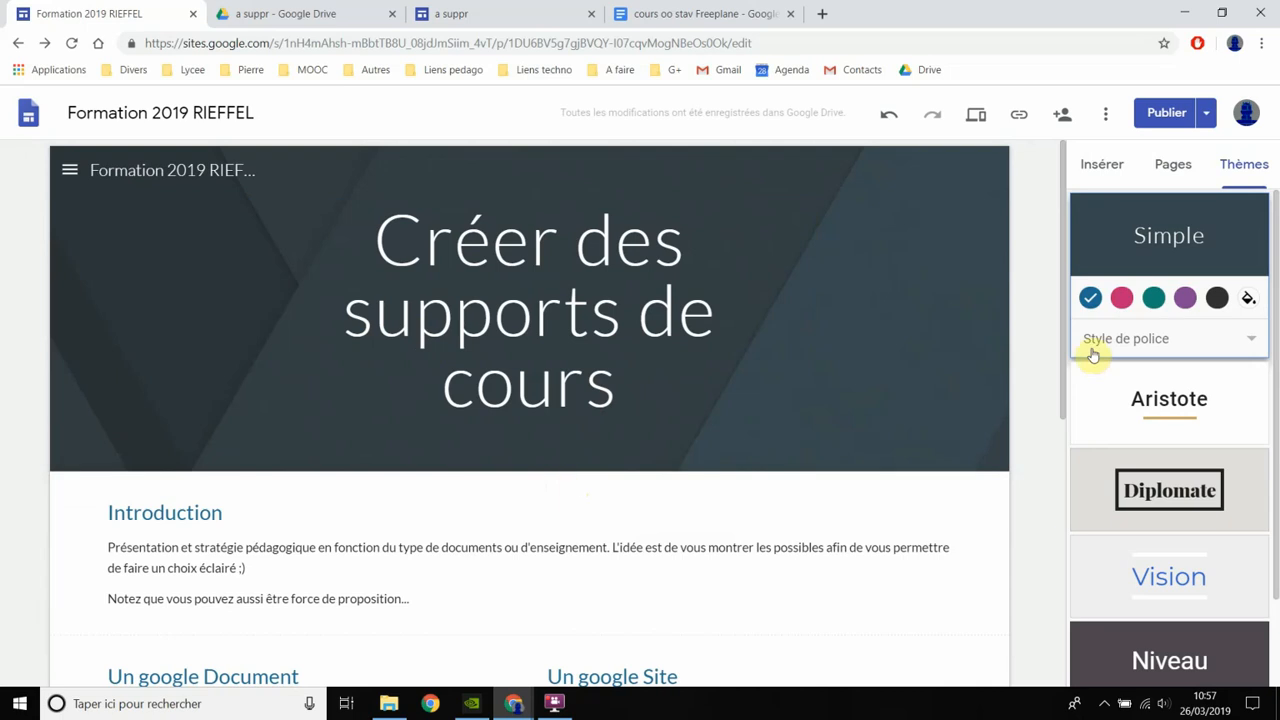
left_click(1168, 167)
left_click(1172, 323)
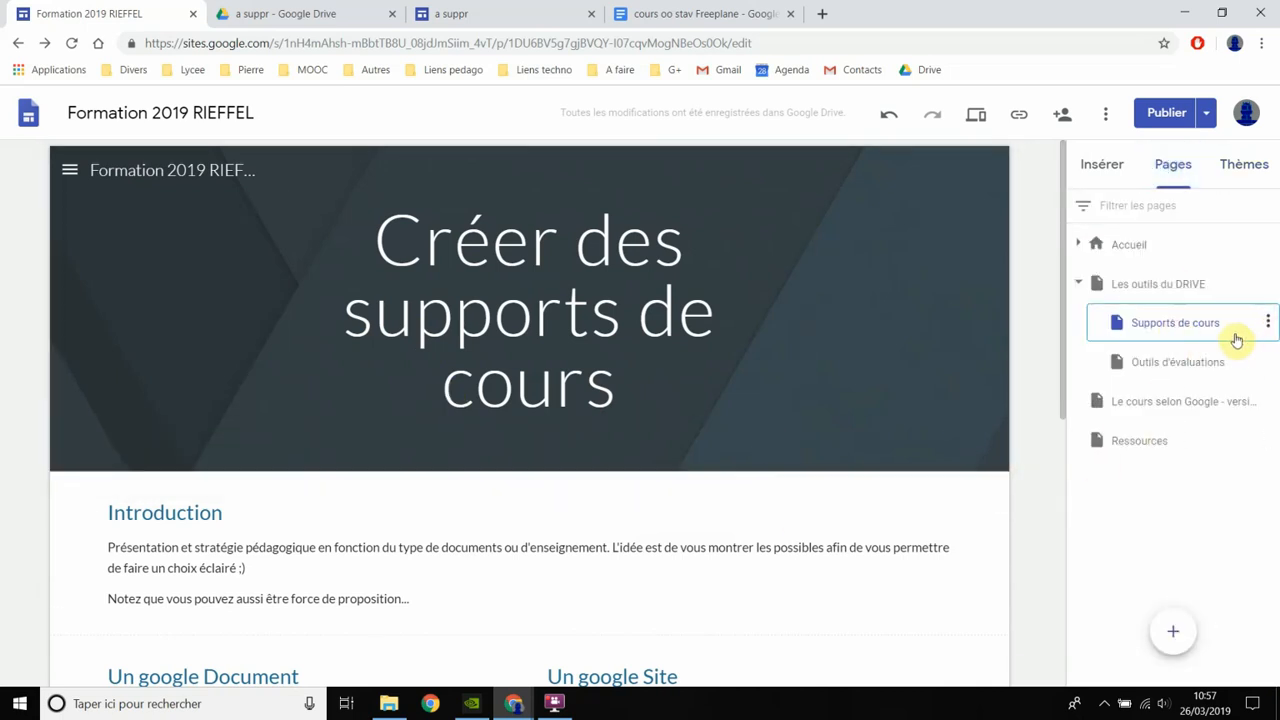
scroll(761, 391, "down", 3)
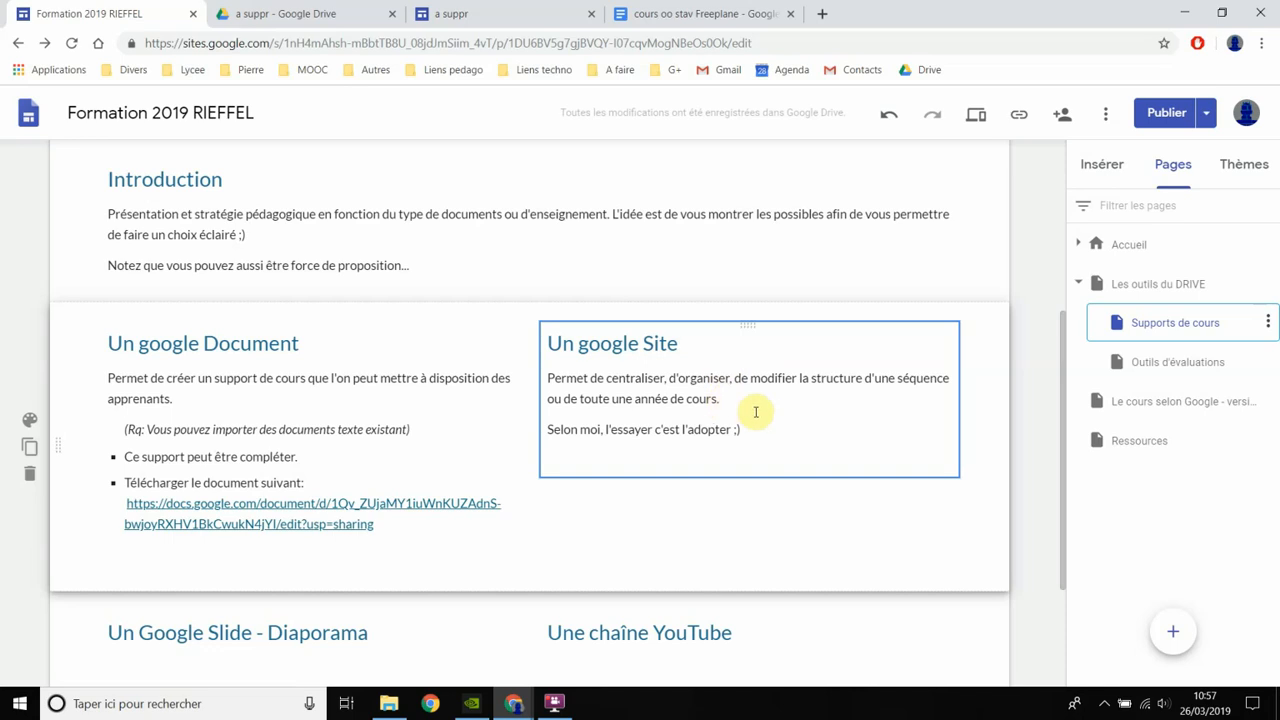
- Back in the "a suppr" site, move "sous page" to the top level above "seconde page" and check the side menu
left_click(449, 14)
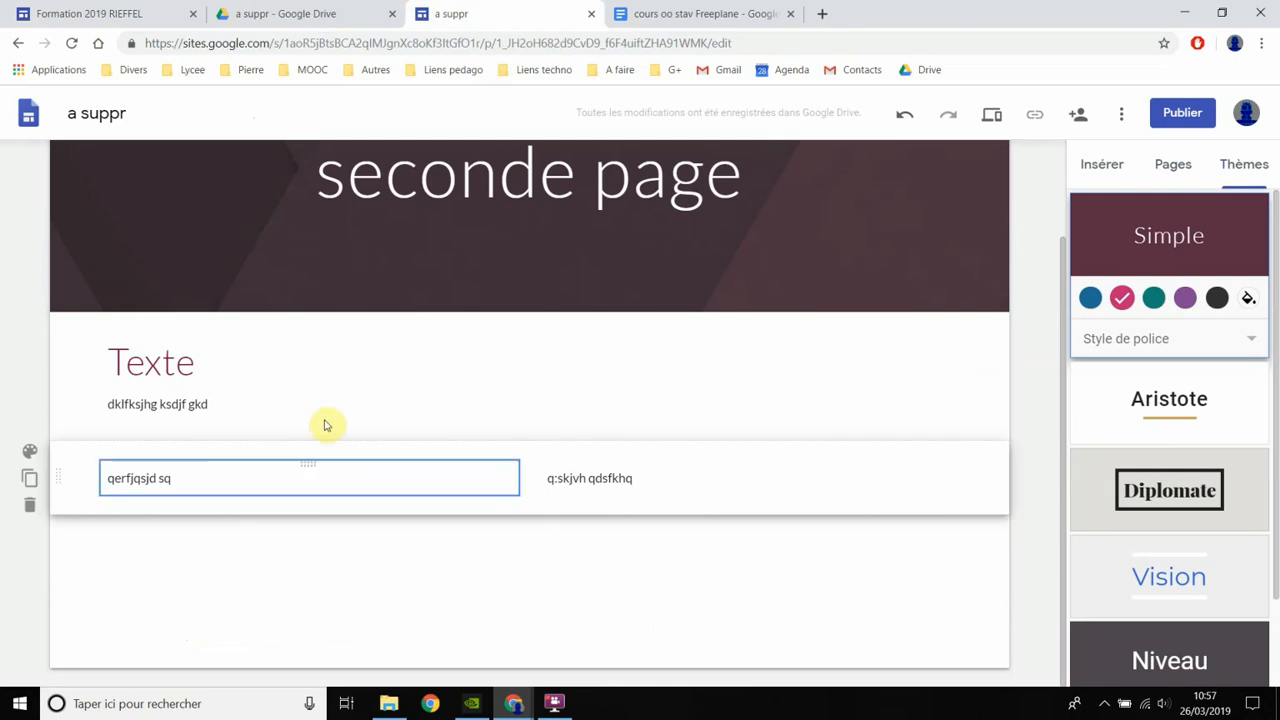
left_click(1172, 164)
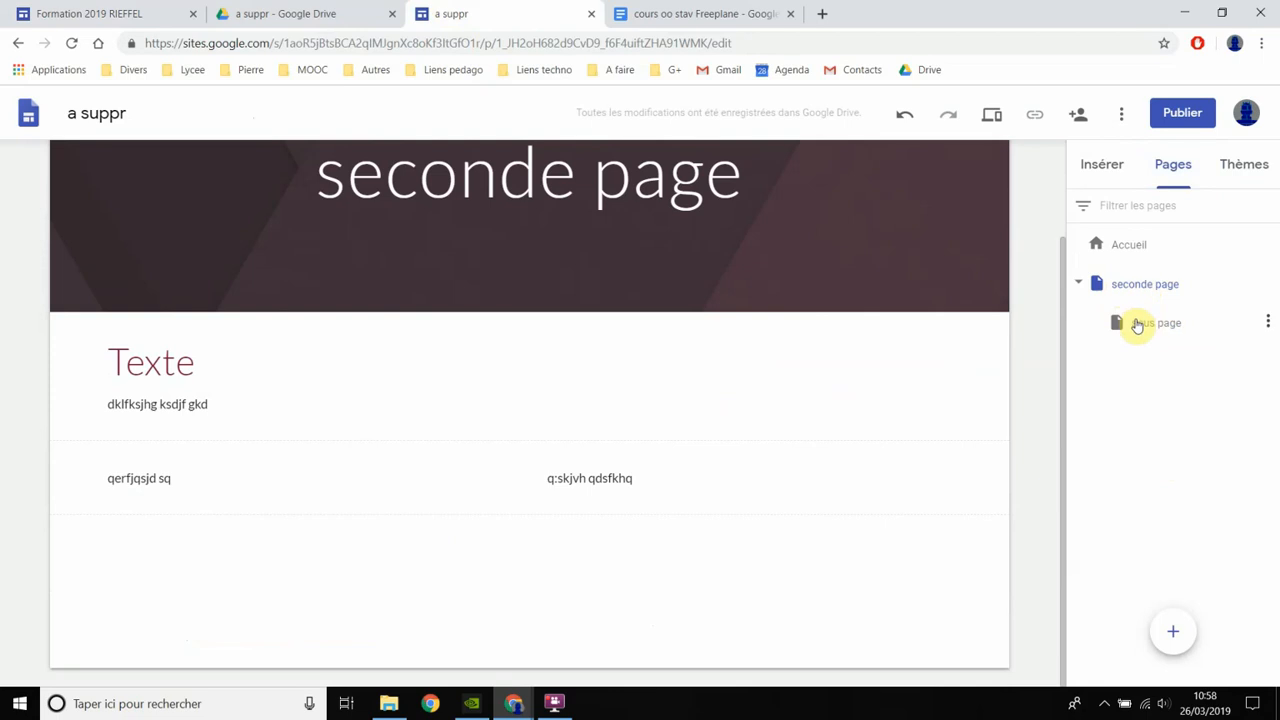
left_click(1143, 328)
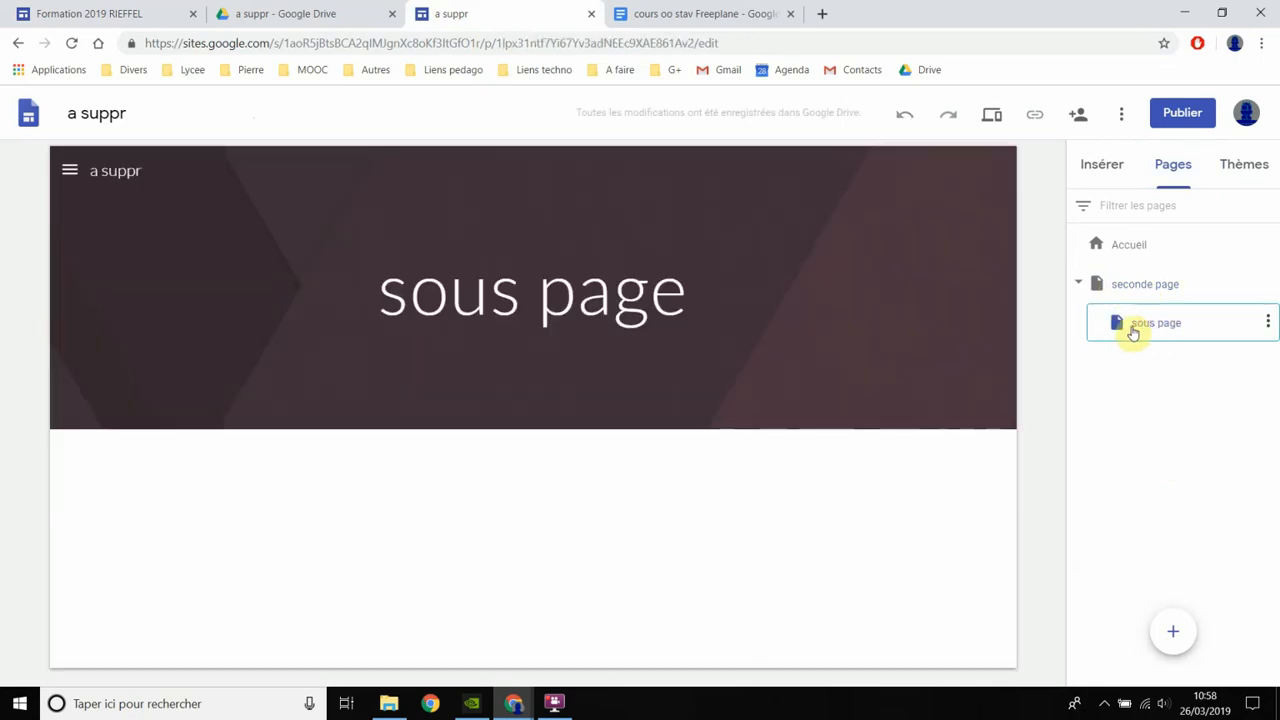
left_click_drag(1134, 331, 1123, 265)
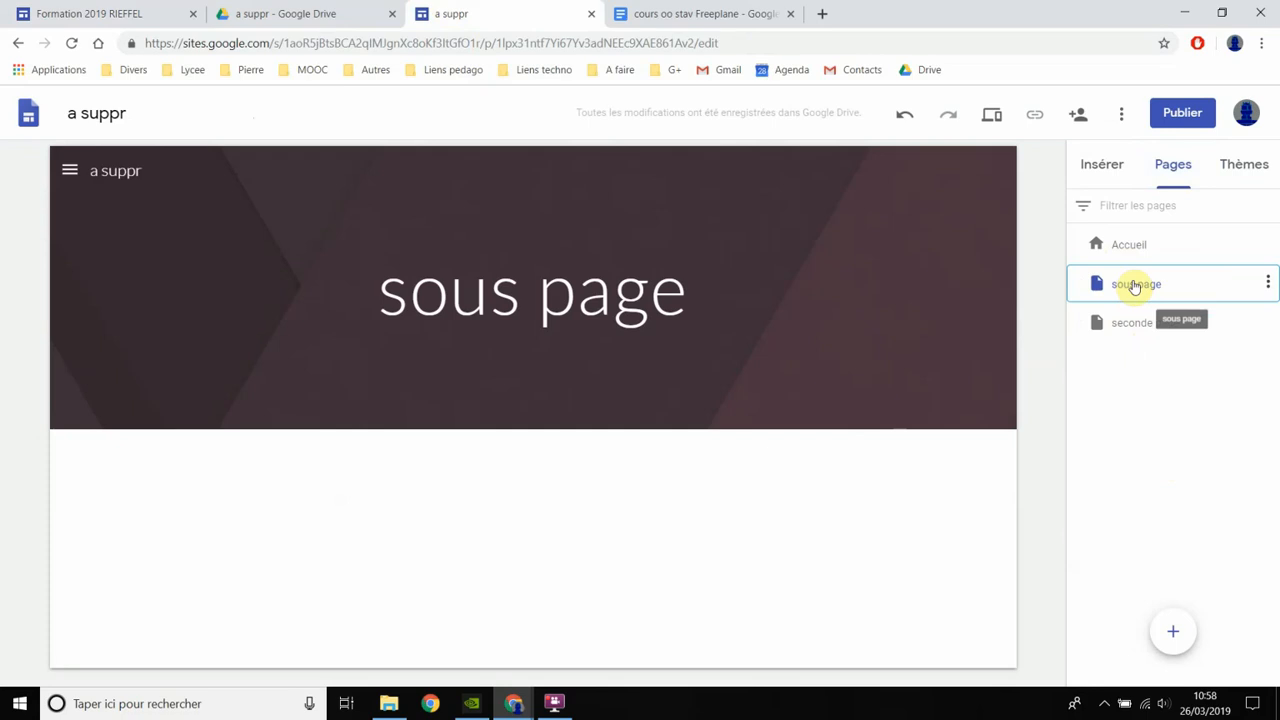
left_click(70, 172)
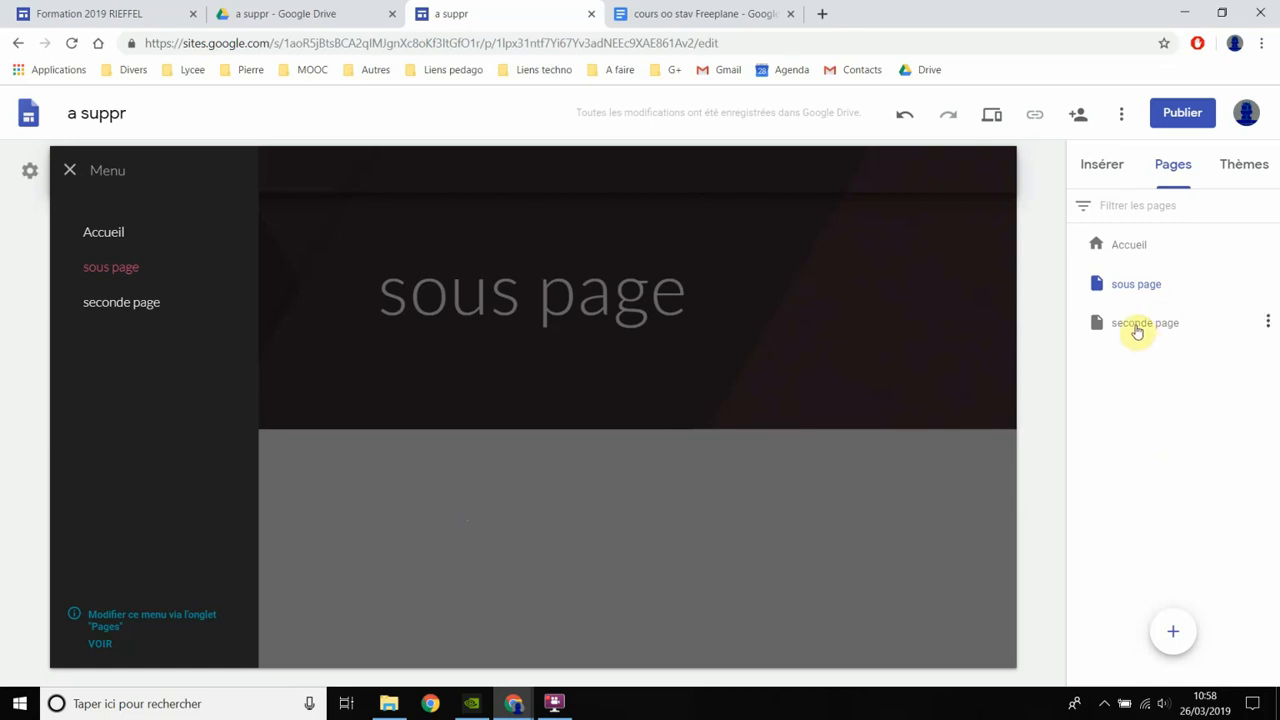
left_click(1161, 460)
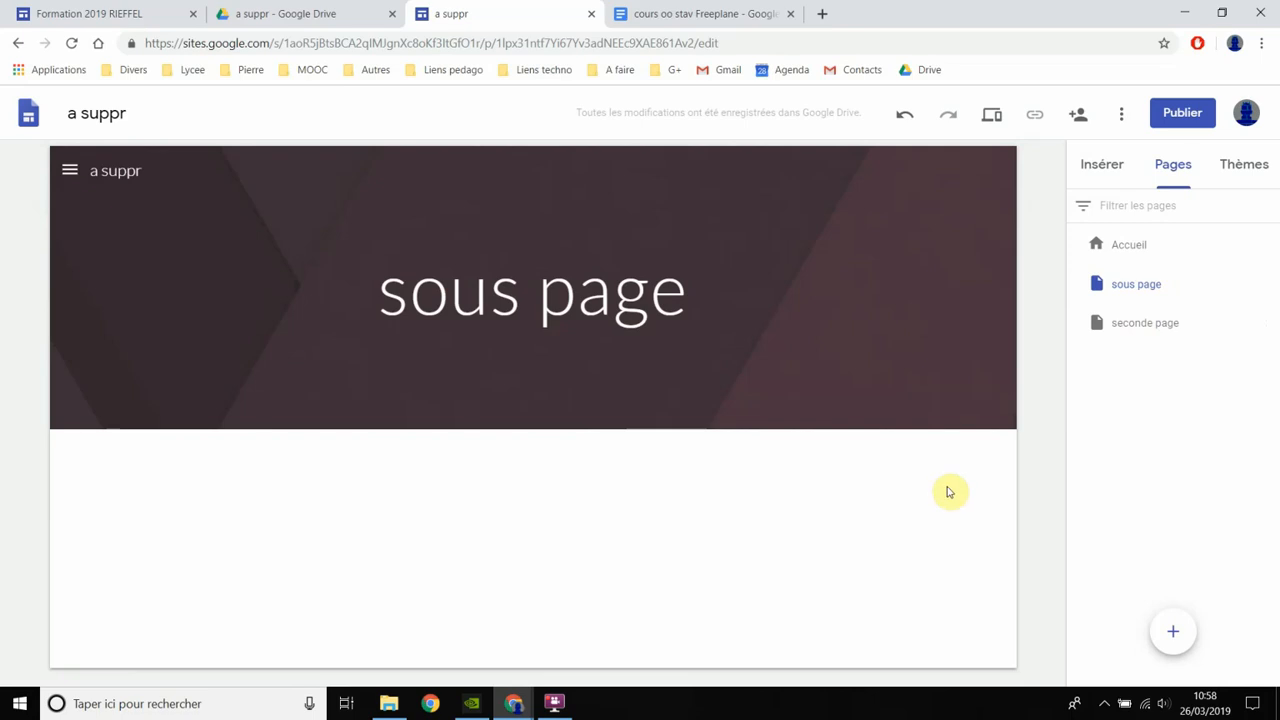
- Review the site's sharing and publication access settings, and publish it at the web address "a-suppr" for Nantes Terre Atlantique users
left_click(1180, 118)
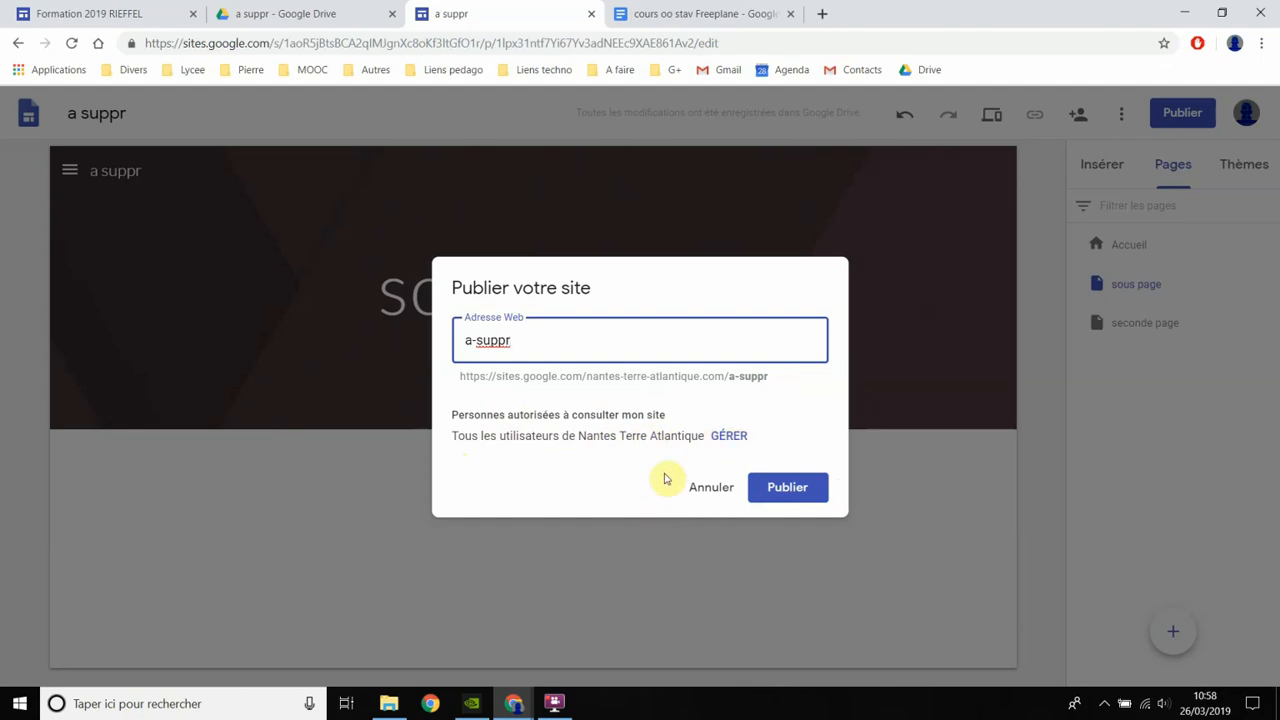
left_click(728, 437)
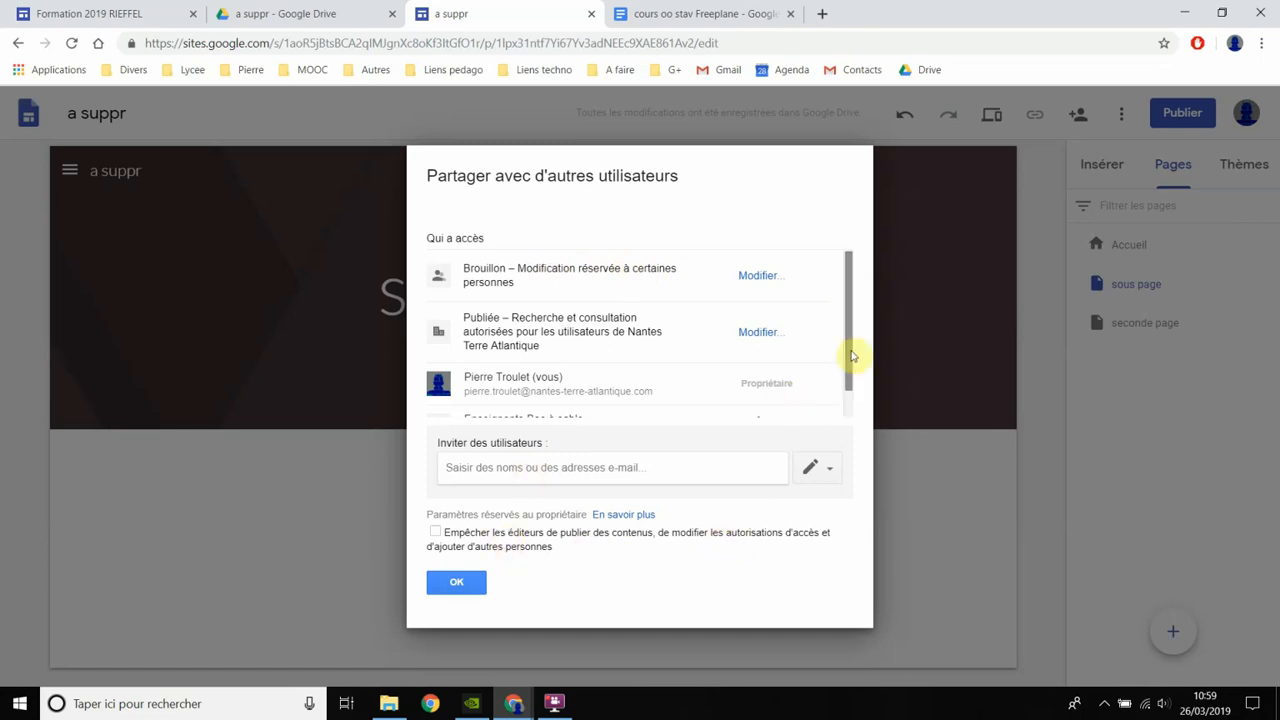
left_click_drag(851, 355, 847, 421)
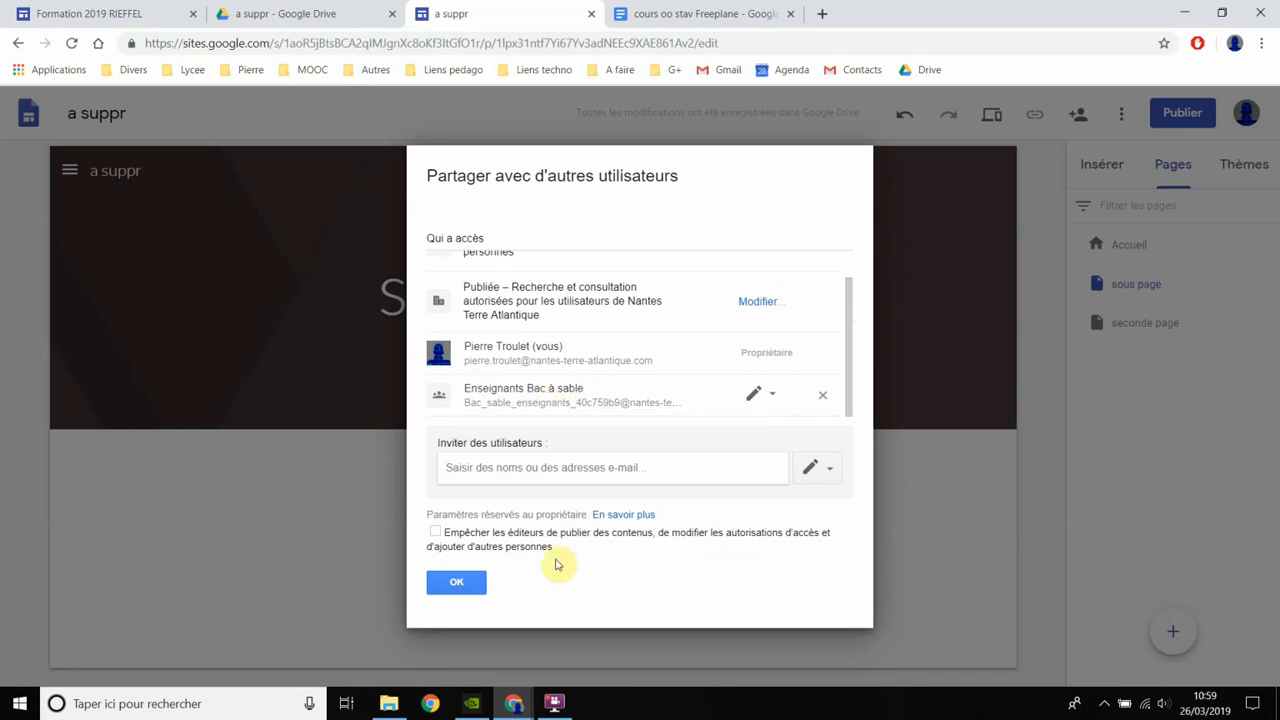
scroll(558, 422, "up", 1)
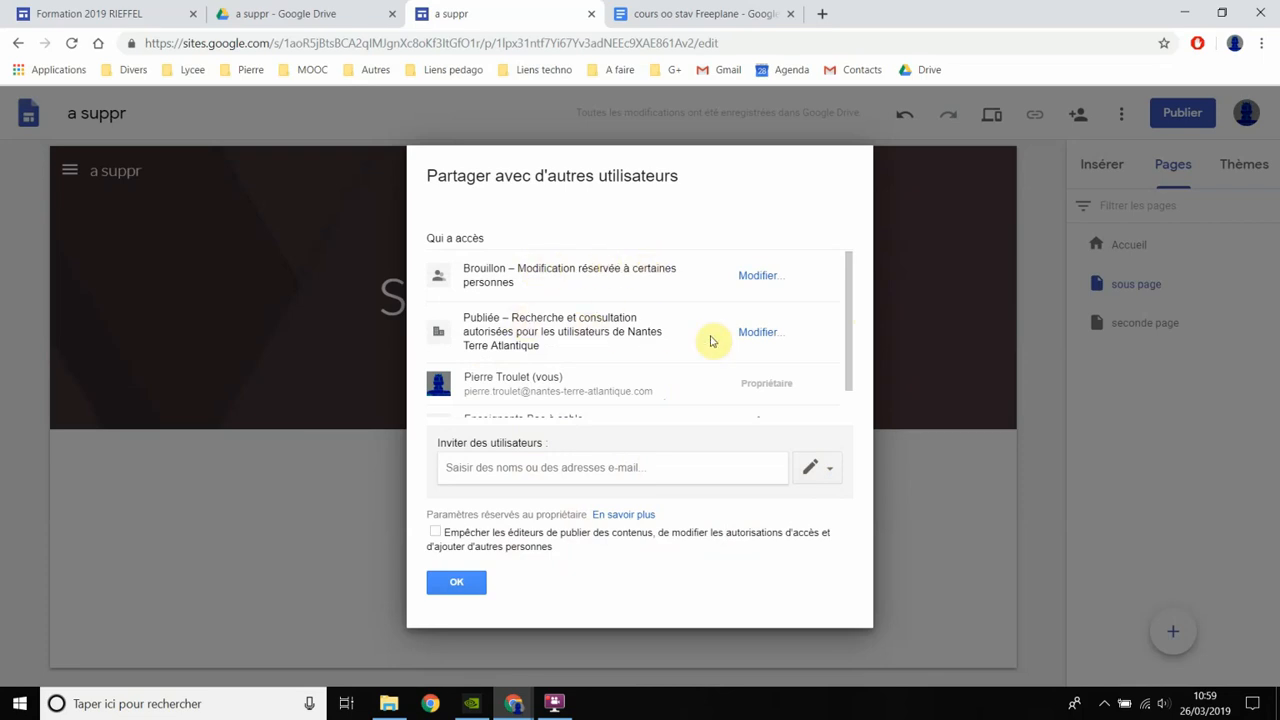
left_click(757, 331)
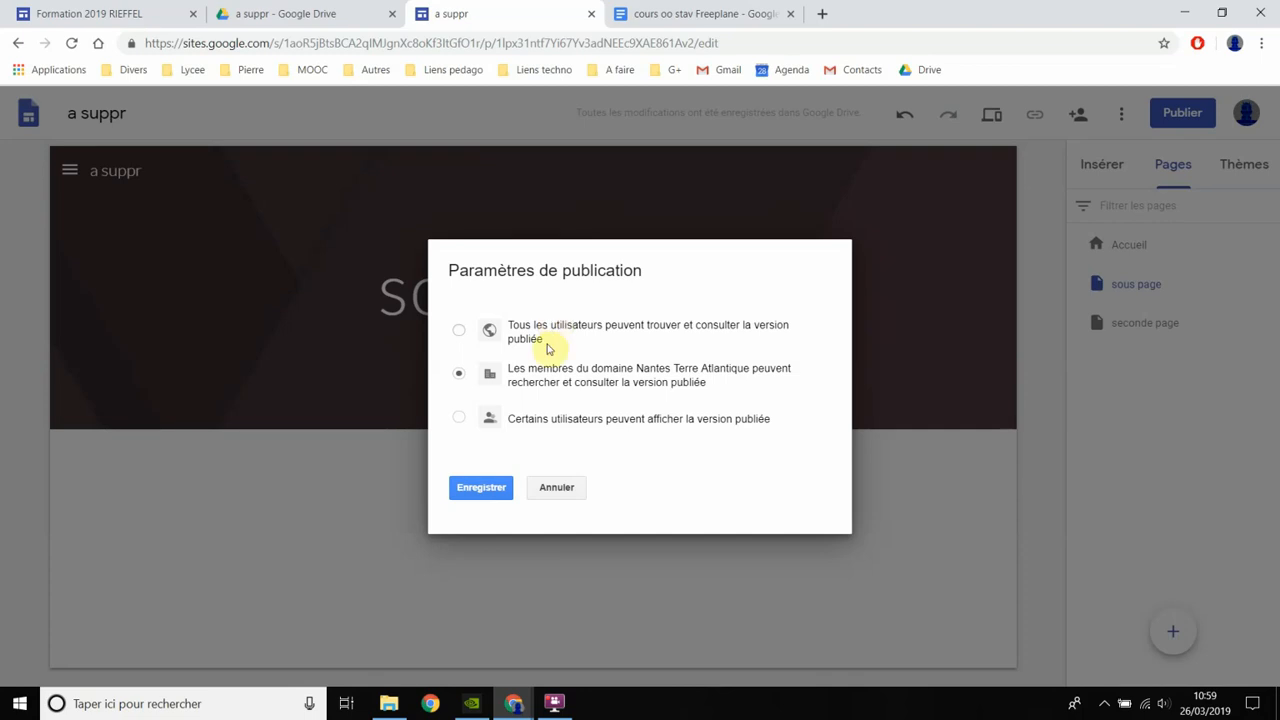
left_click(552, 488)
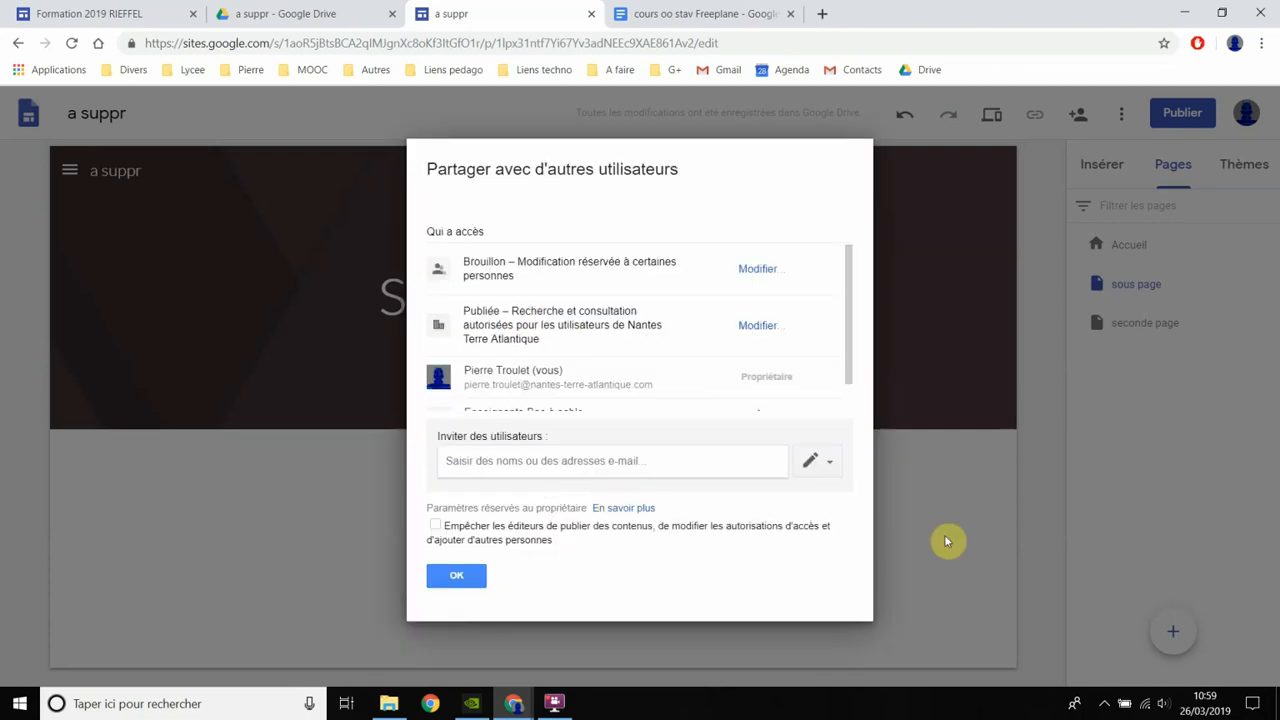
left_click(463, 578)
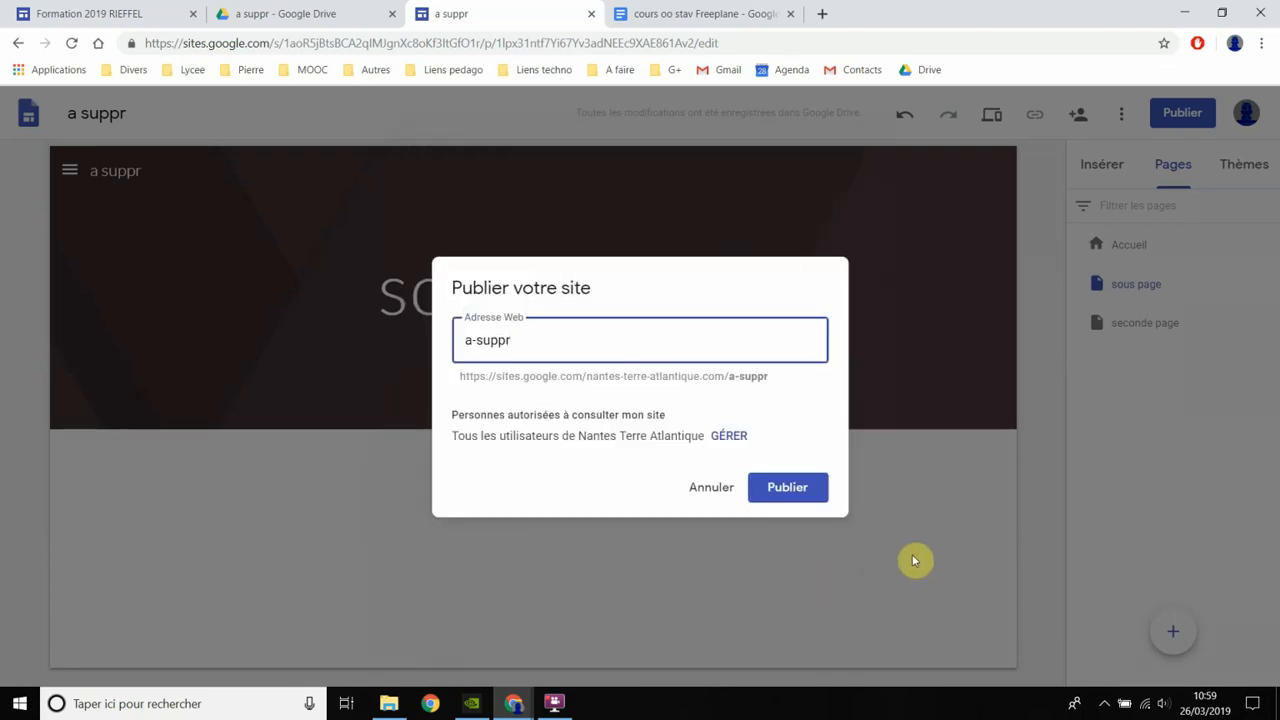
left_click(787, 490)
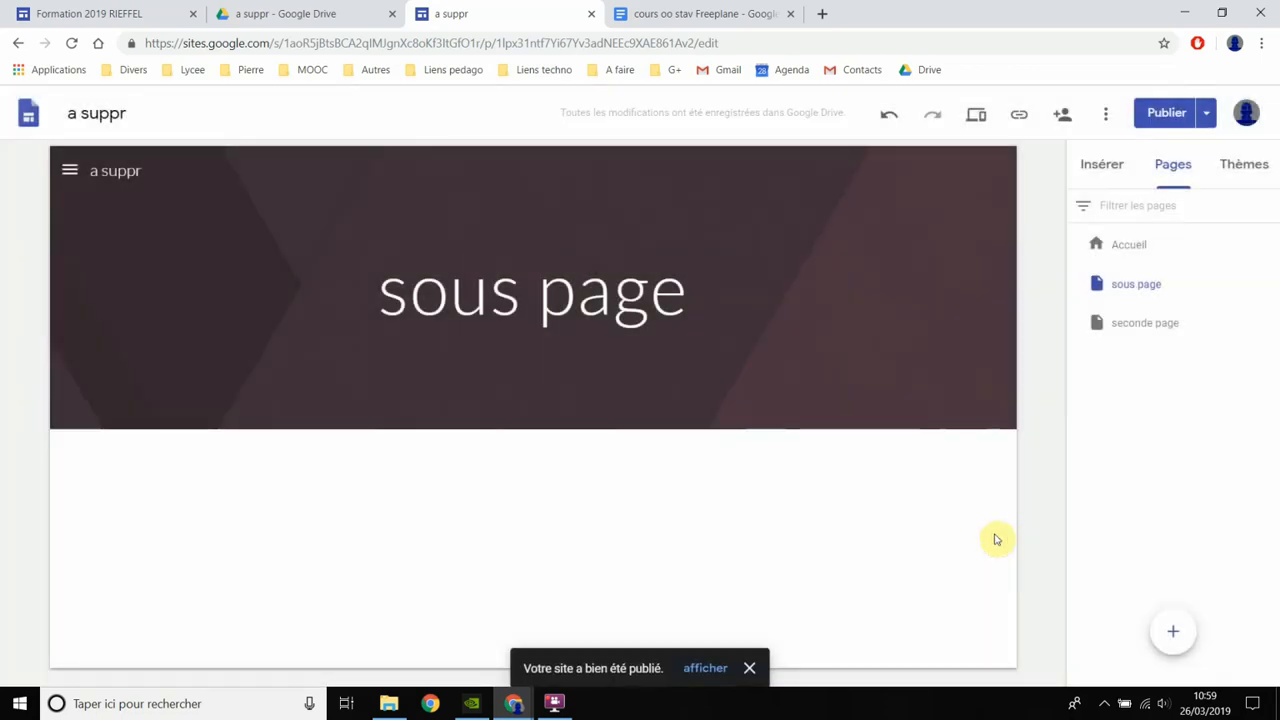
- View the published site, check its "Accueil" page and return to editing from there
left_click(1207, 115)
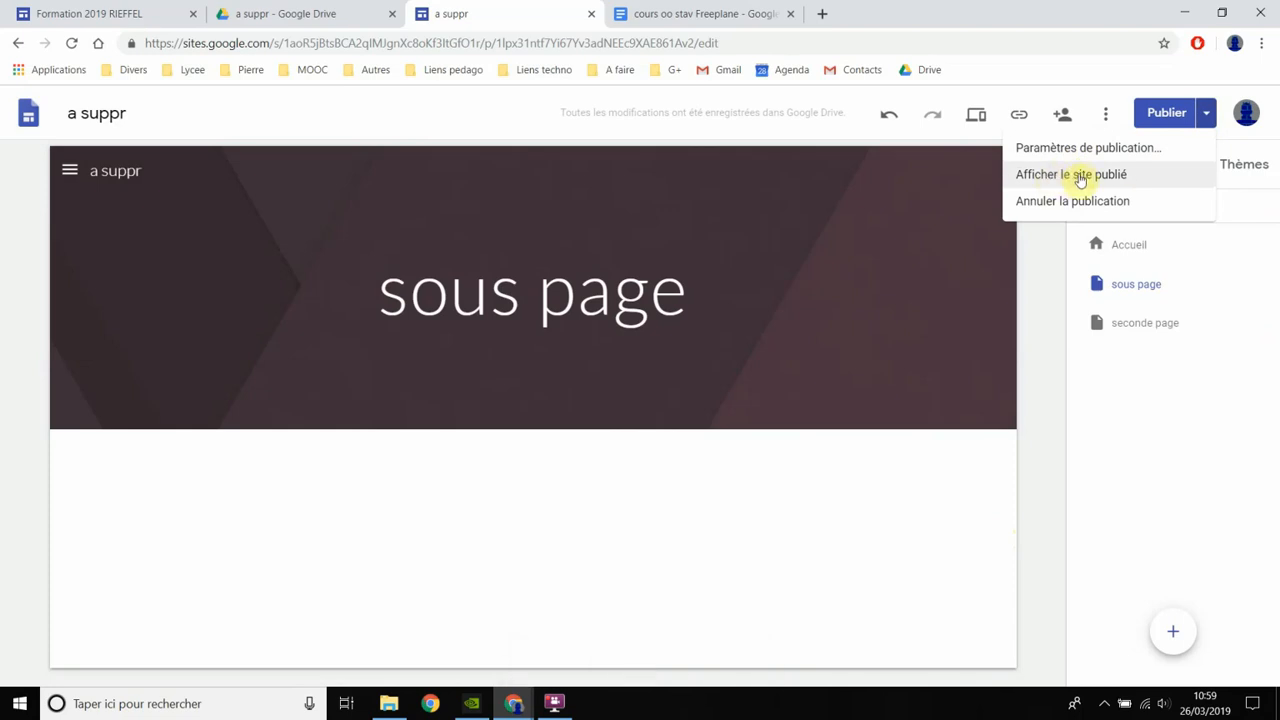
left_click(1080, 176)
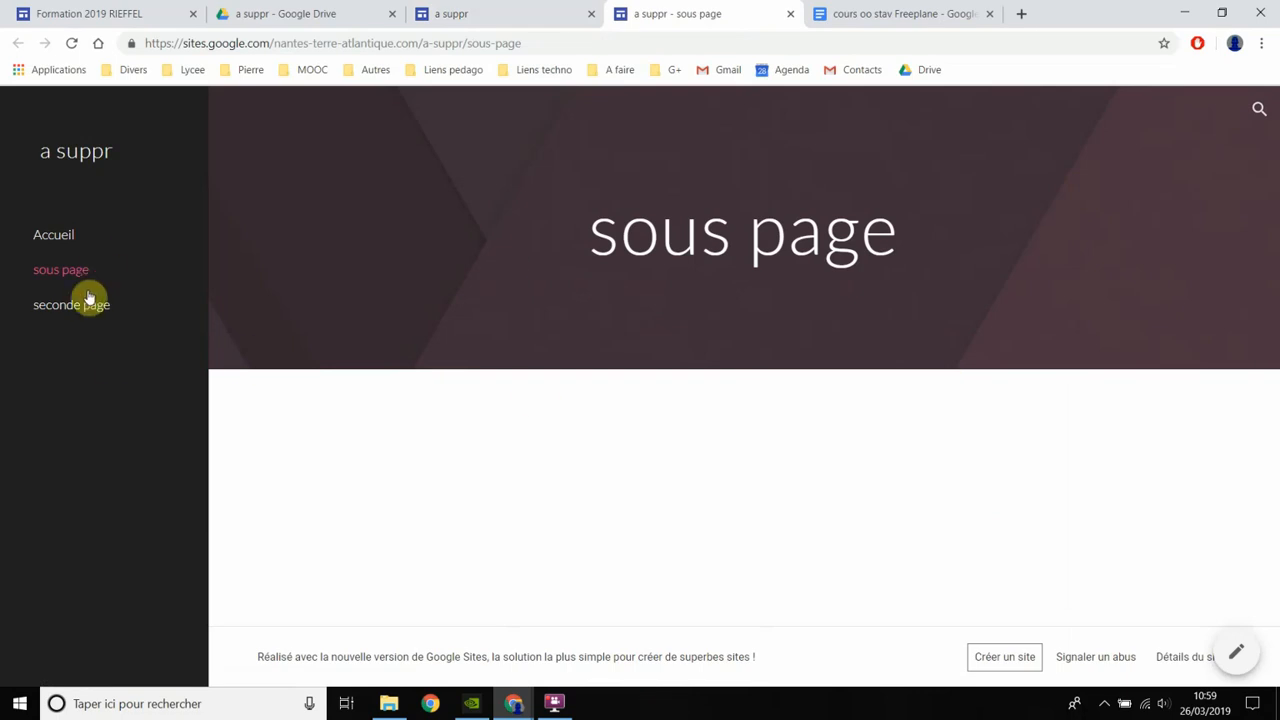
left_click(64, 241)
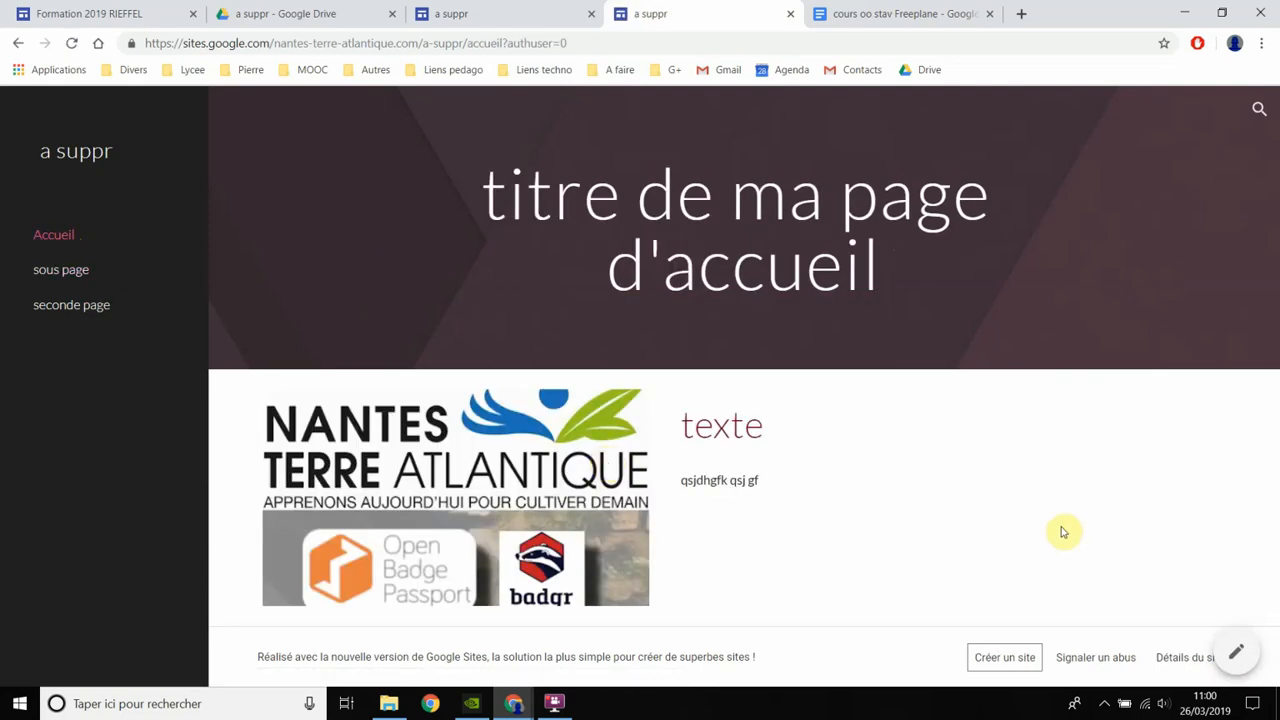
left_click(1240, 654)
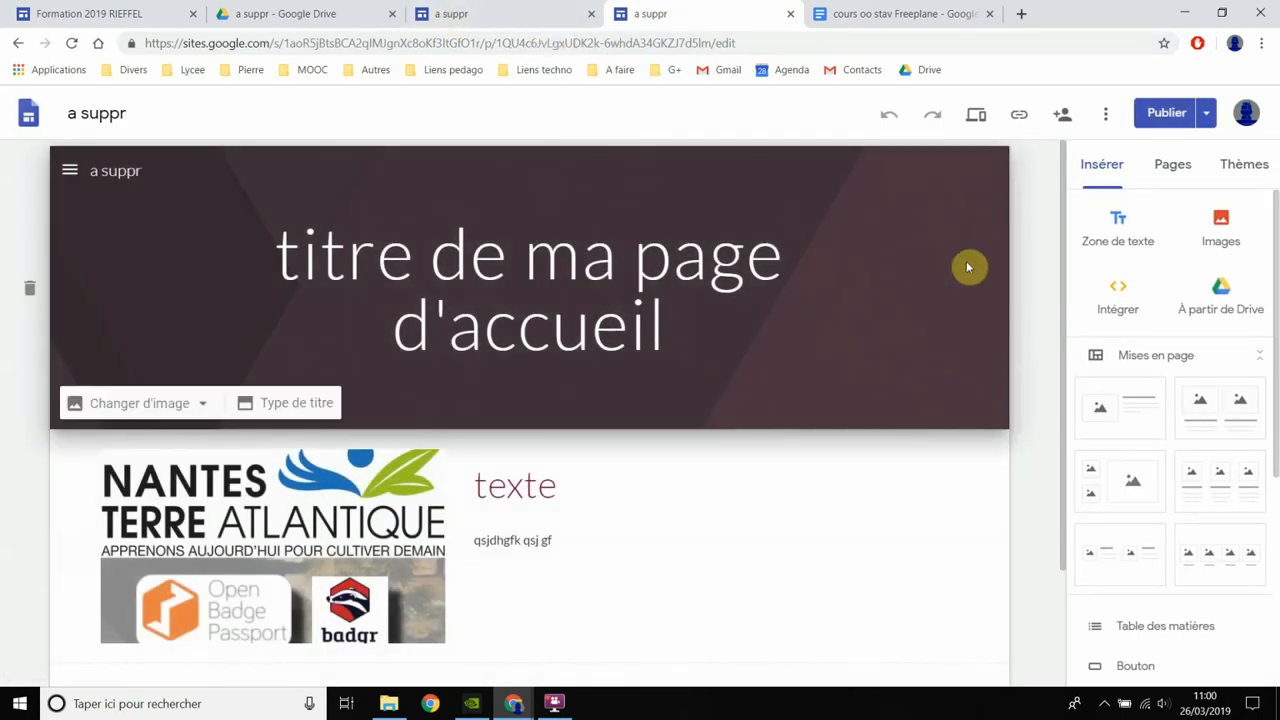
- Preview the site from the editor, check "sous page" through the side navigation and close the preview
left_click(975, 118)
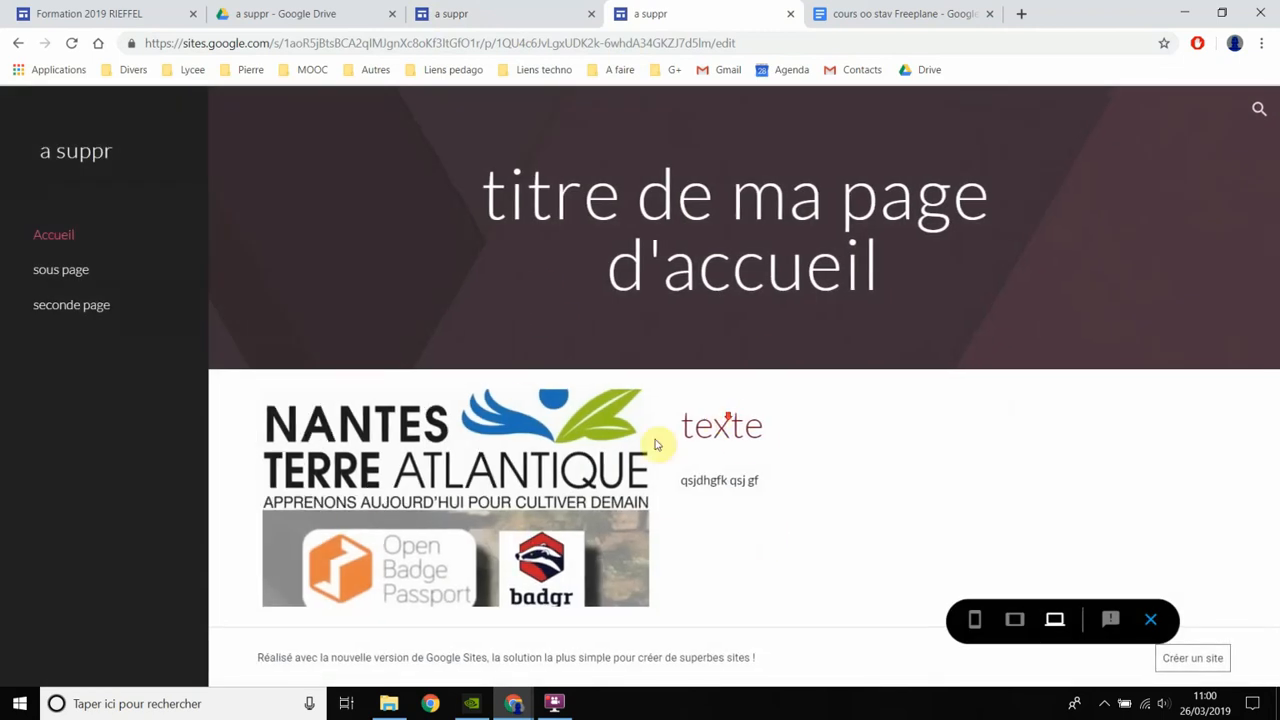
left_click(42, 276)
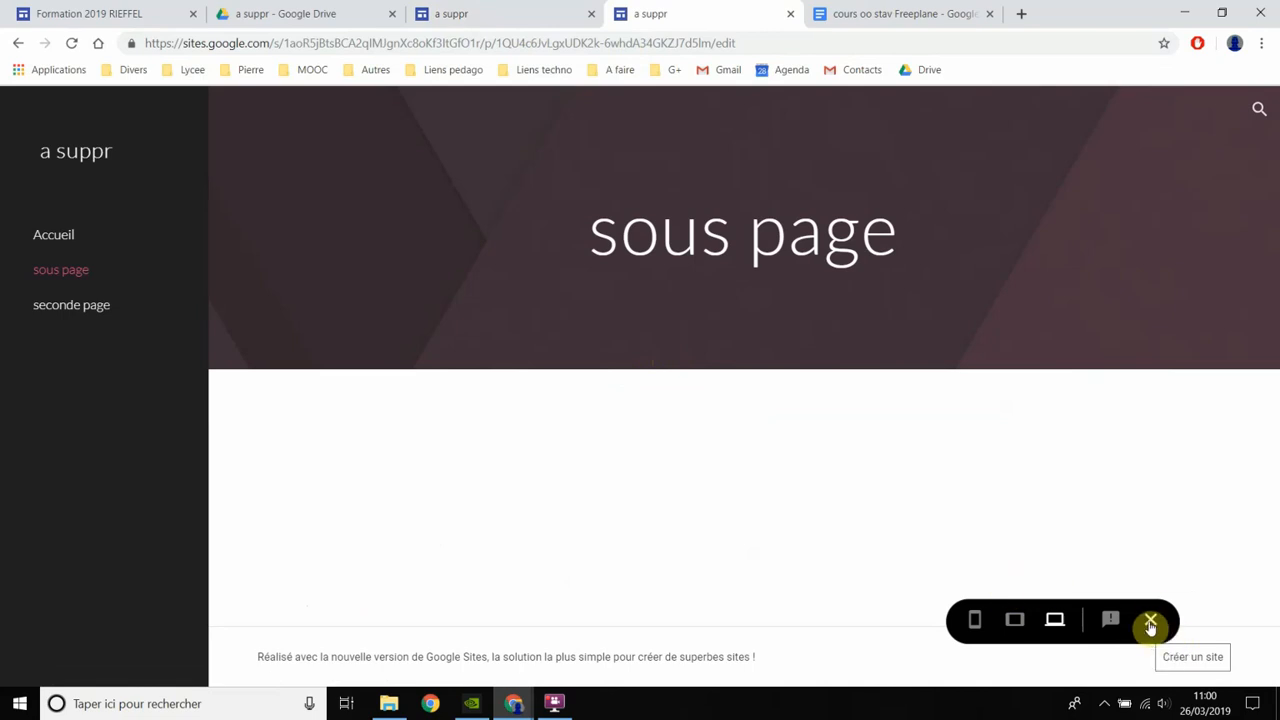
left_click(1150, 624)
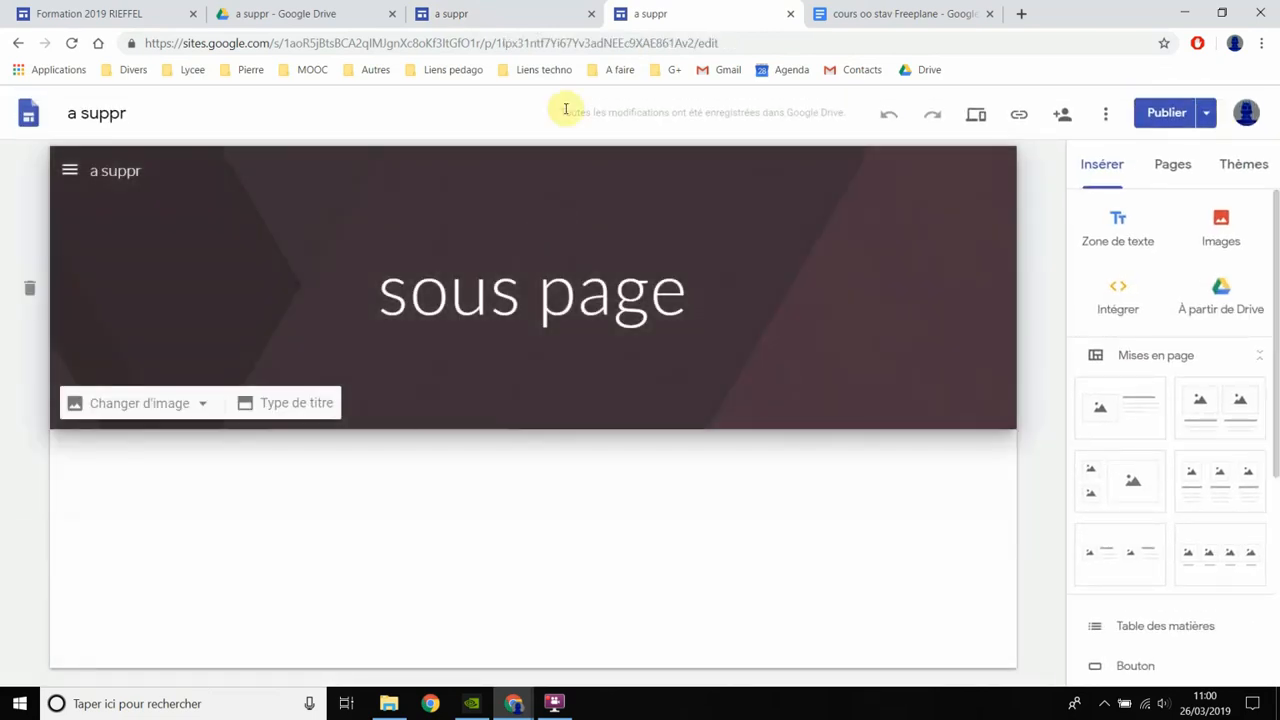